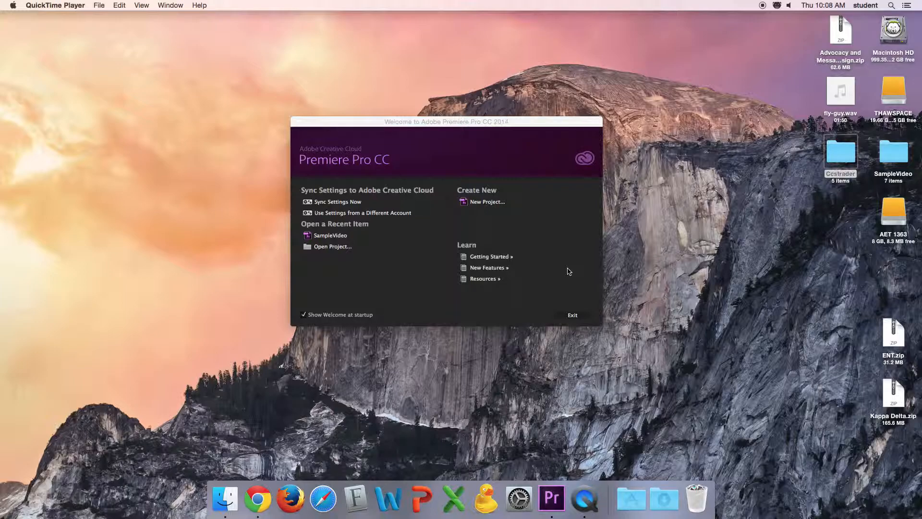
- Start a new project named SampleVideo and choose the SampleVideo folder on the Desktop as its location
click(487, 202)
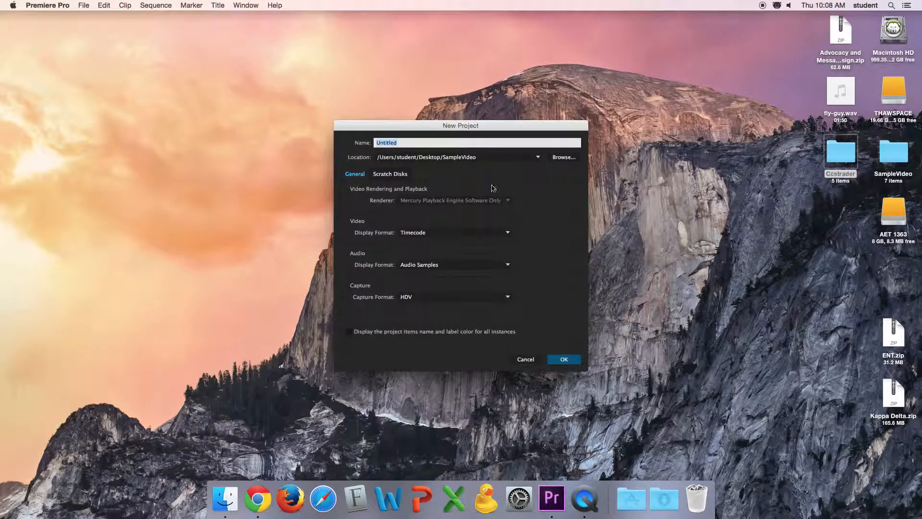
text(SampleVideo)
click(568, 157)
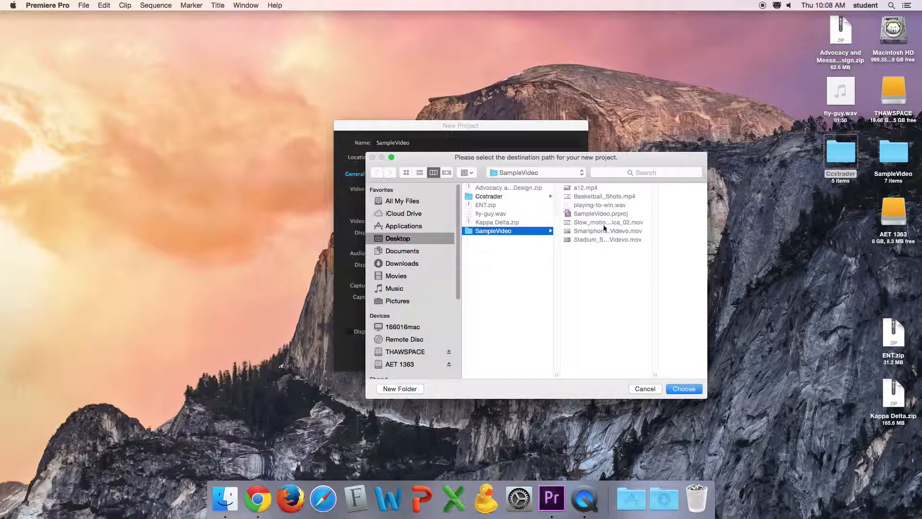
click(689, 389)
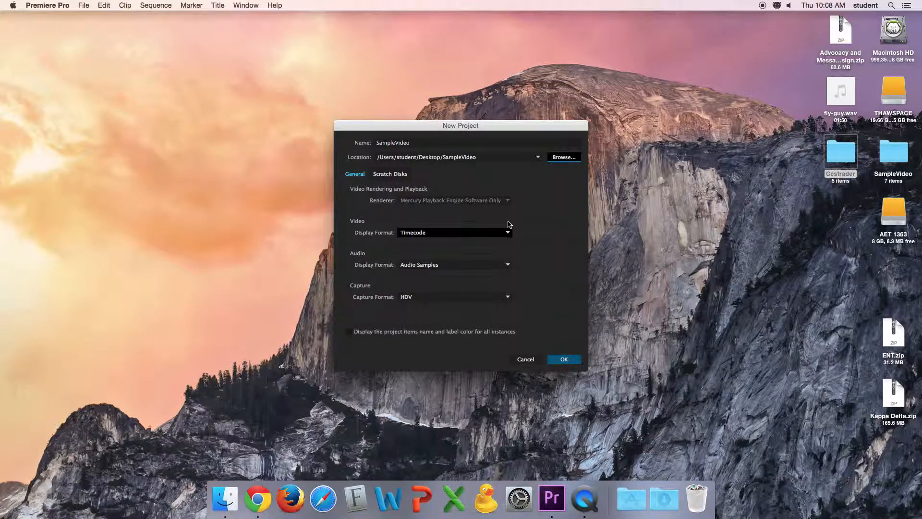
- Create the project with Timecode video display, Audio Samples audio display and HDV capture, overwriting the existing SampleVideo project
click(495, 233)
click(494, 233)
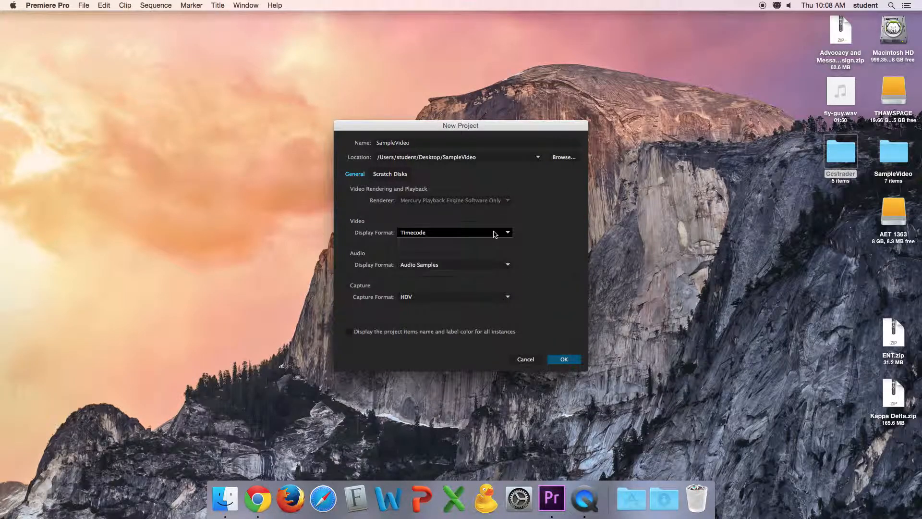
click(499, 264)
click(504, 265)
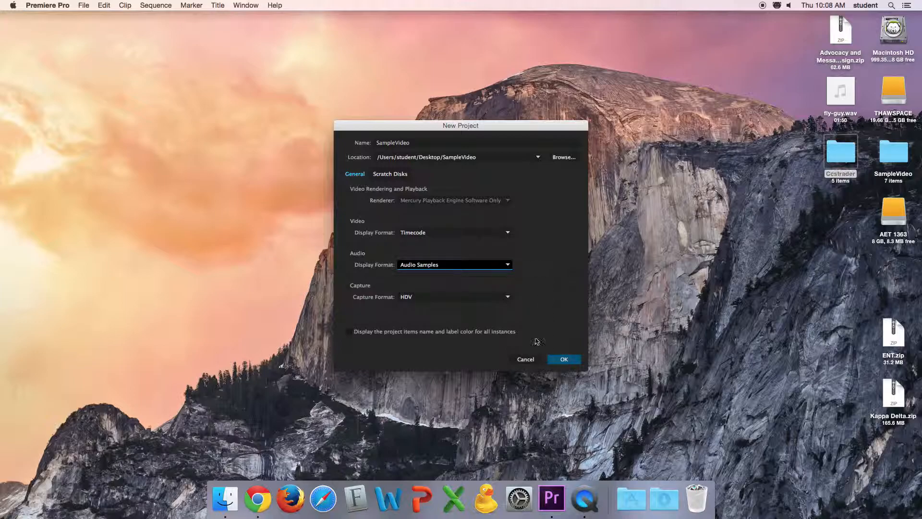
click(495, 296)
click(497, 296)
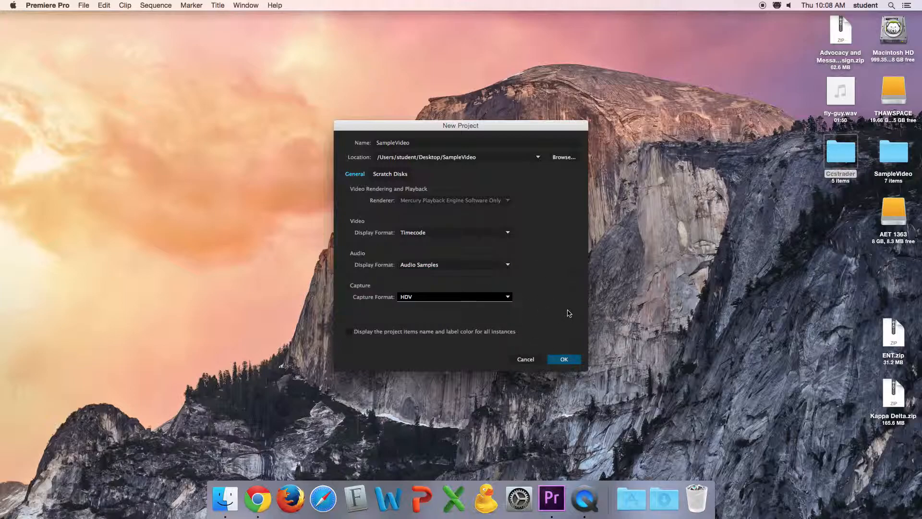
click(573, 361)
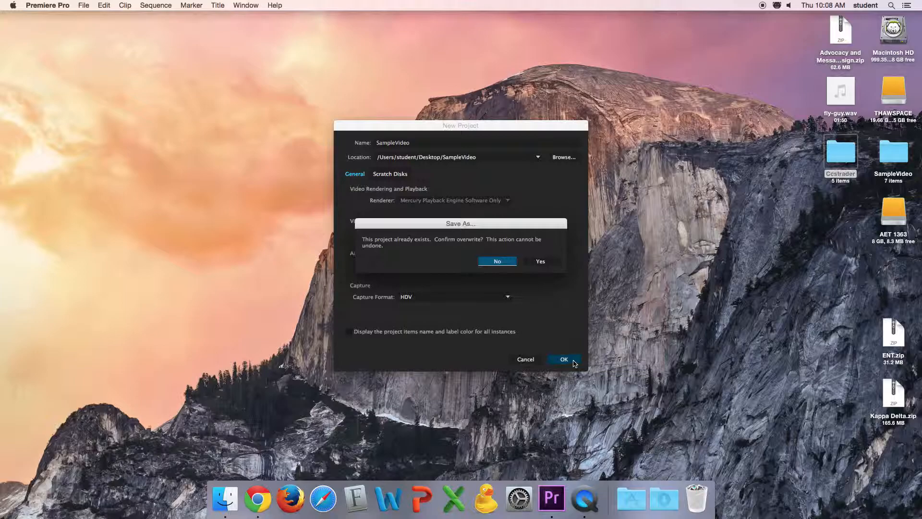
click(537, 261)
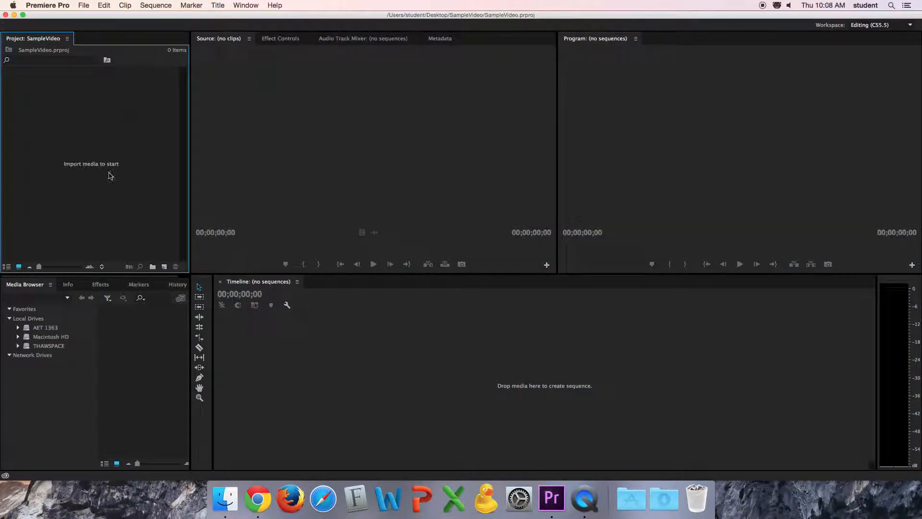
- Switch to Finder and open the SampleVideo folder on the Desktop
click(224, 499)
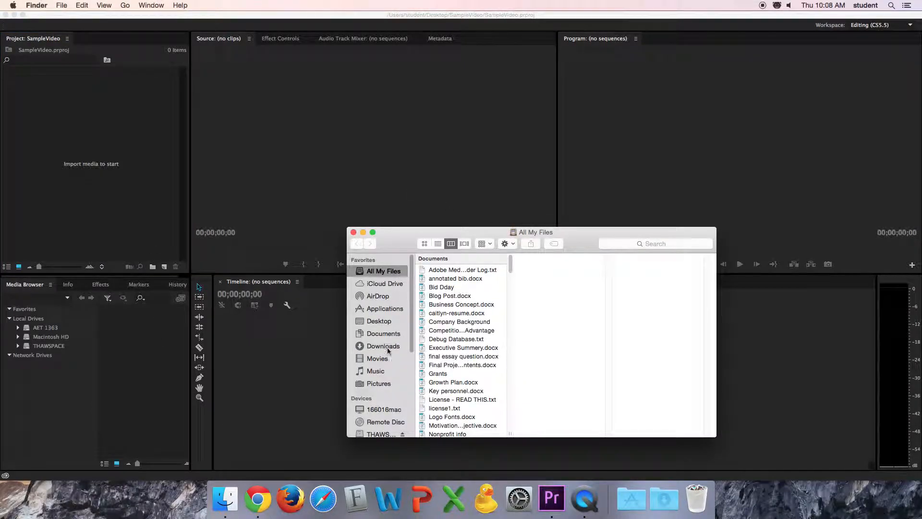
click(397, 323)
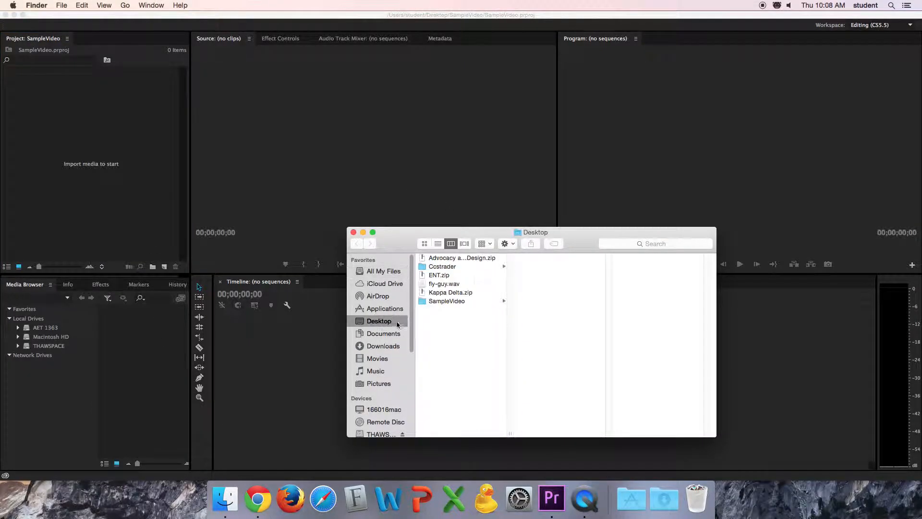
click(456, 301)
- Import the folder's video clips, playing-to-win.wav and SampleVideo.prproj into the project, using Import Entire Project for the project file
click(544, 258)
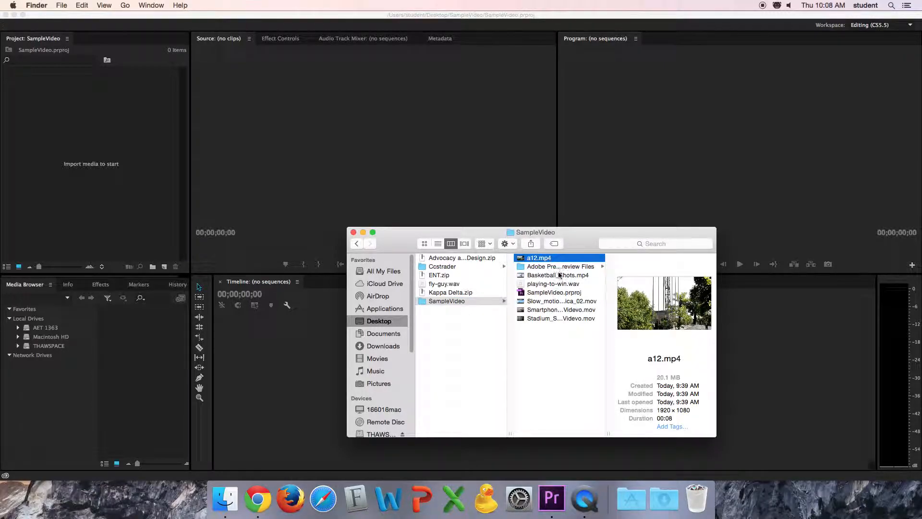
click(560, 274)
click(548, 257)
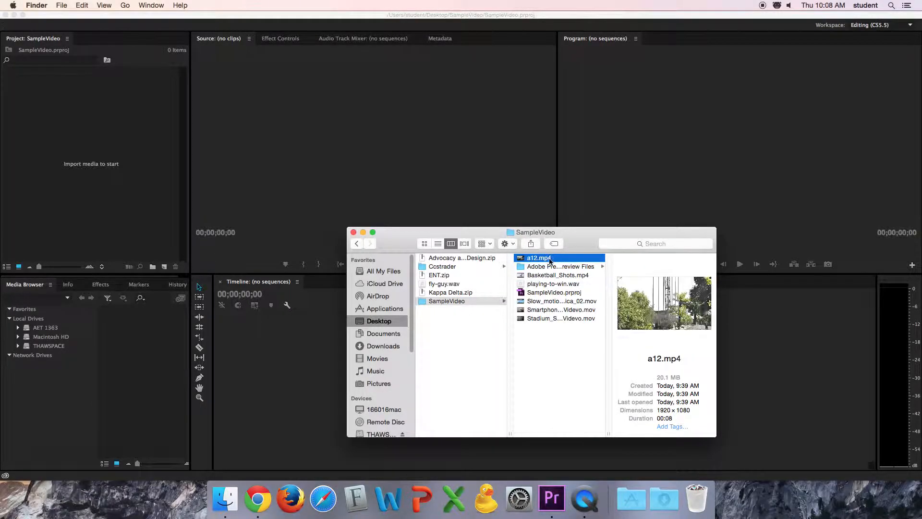
super+click(547, 275)
super+click(547, 283)
super+click(547, 293)
super+click(547, 301)
super+click(547, 309)
super+click(547, 319)
drag(538, 294, 253, 216)
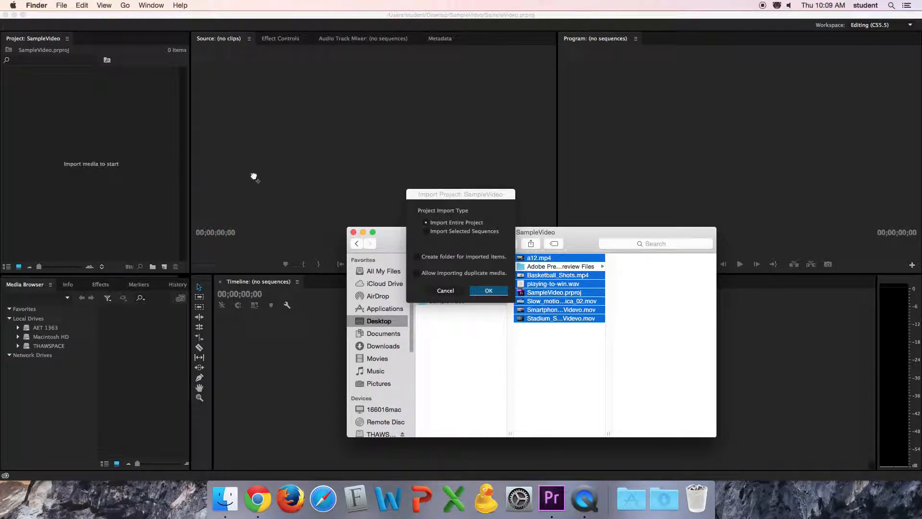
click(485, 292)
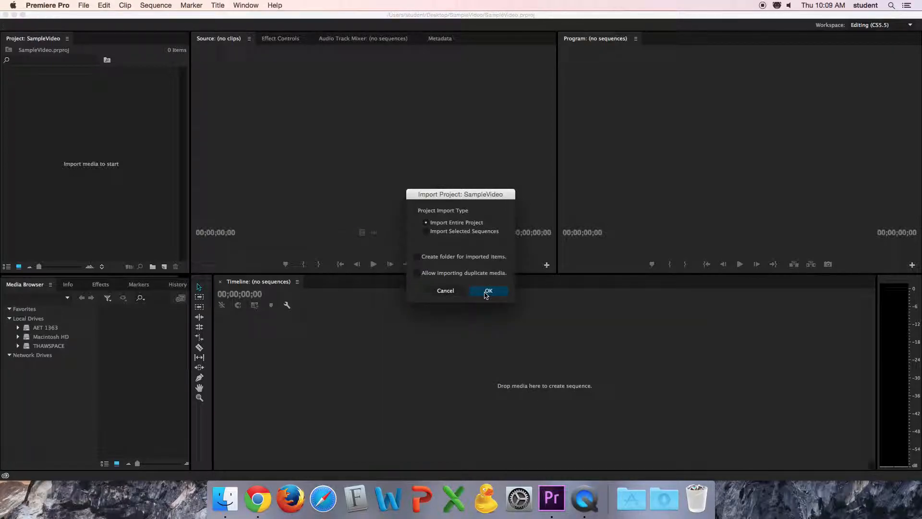
click(487, 290)
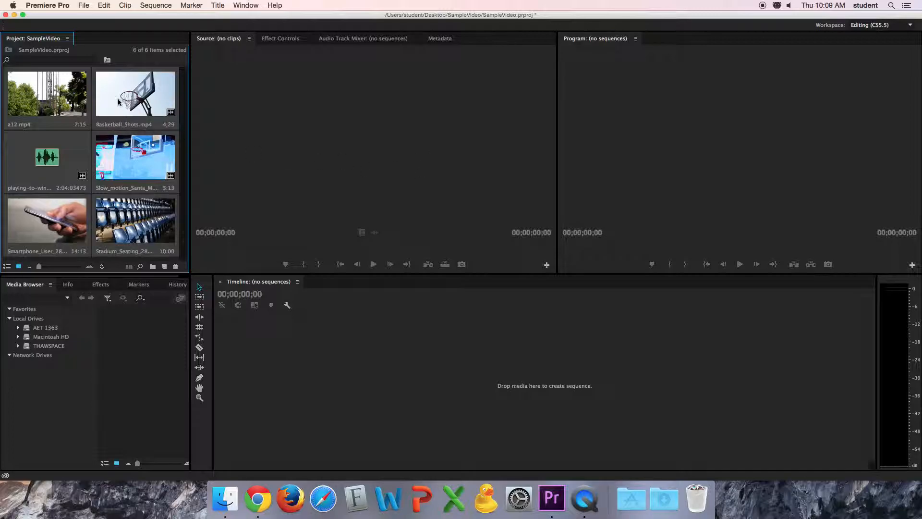
- Open a12.mp4 as the source clip and mark its in point at 00:00:01:01 and out point at 00:00:02:19
double_click(61, 100)
click(419, 248)
drag(418, 248, 241, 245)
click(308, 267)
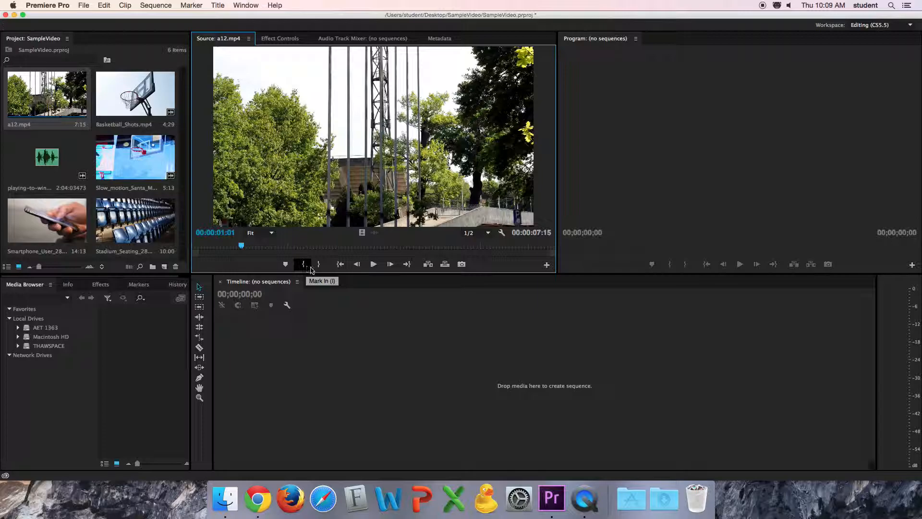
click(303, 266)
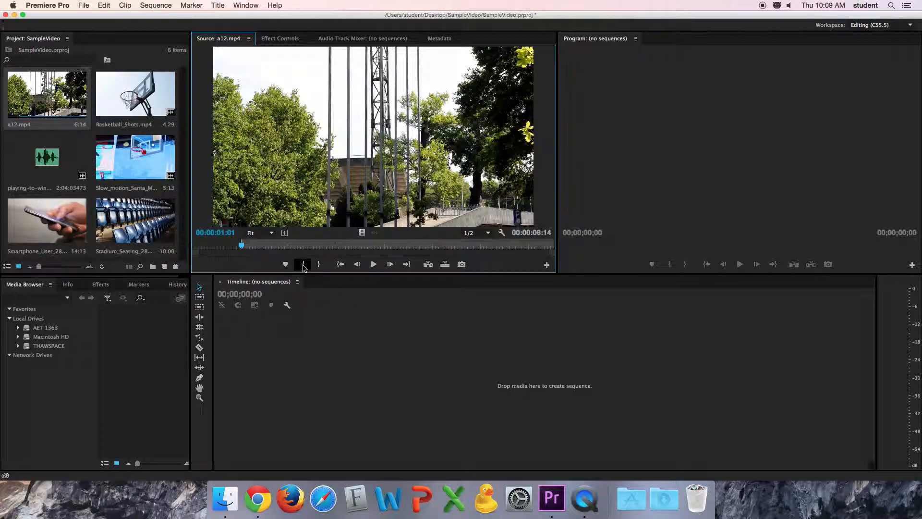
drag(241, 247, 319, 257)
click(318, 264)
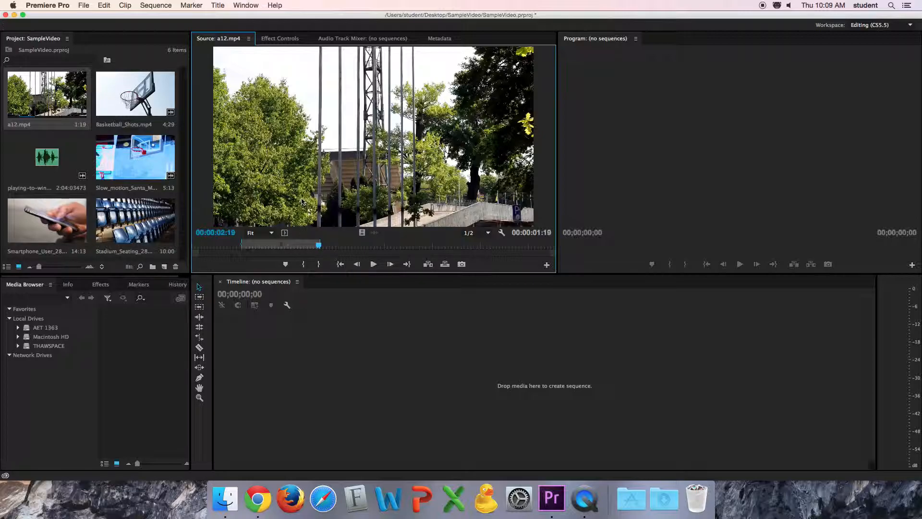
- Place the marked section of a12.mp4 in the empty timeline as a new sequence
click(304, 162)
drag(304, 161, 297, 354)
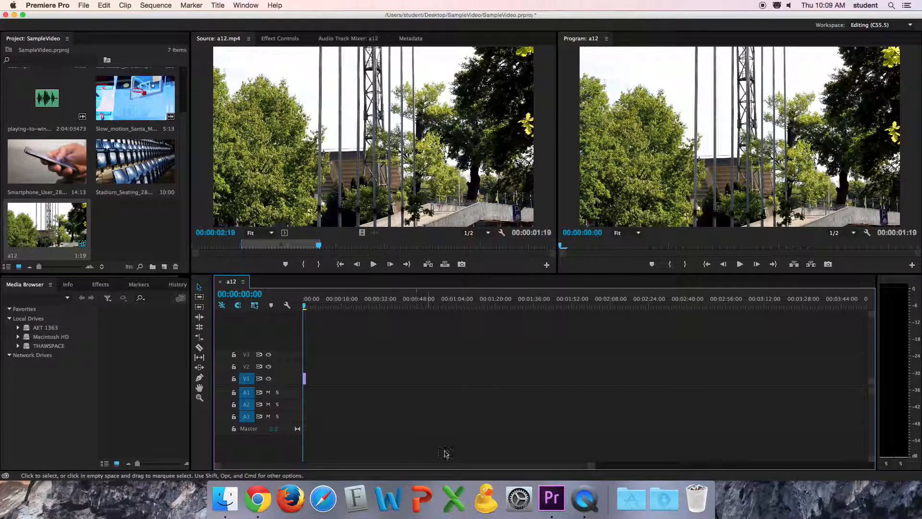
drag(593, 471, 456, 476)
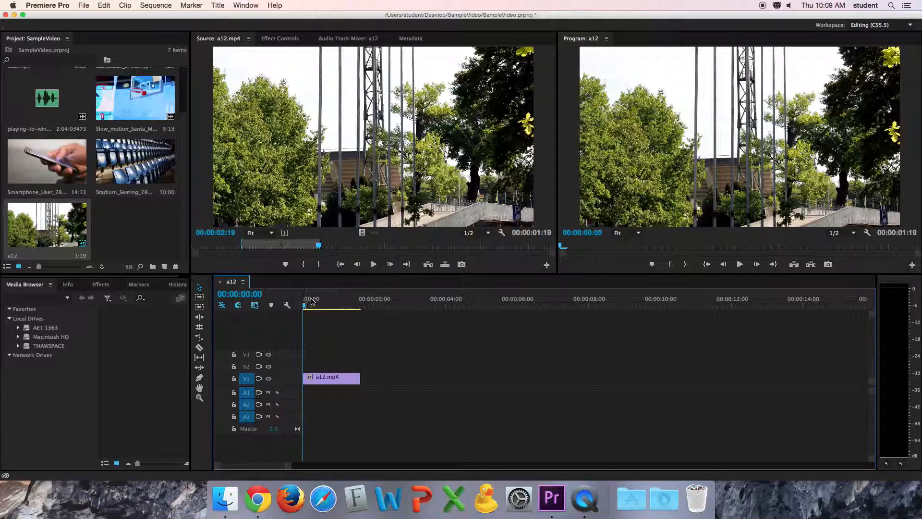
- Play back the a12 sequence and return the playhead to its start
key(space)
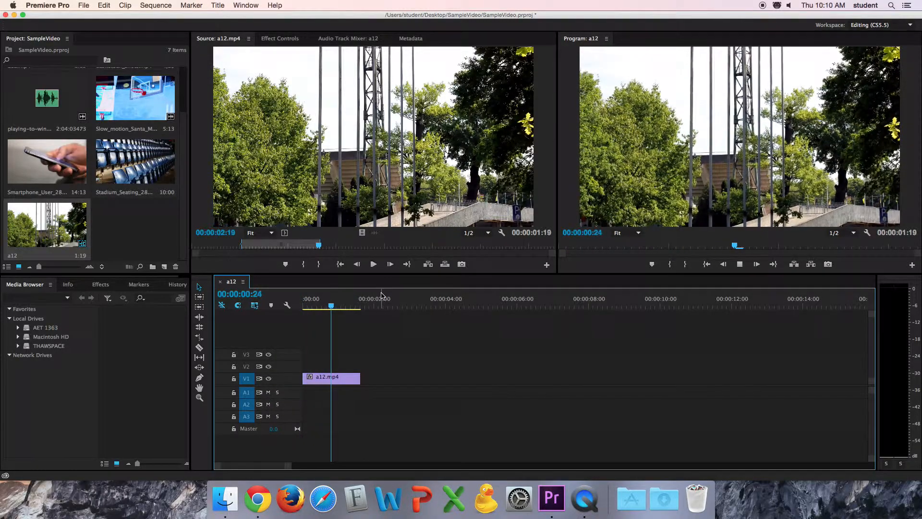
key(space)
key(space)
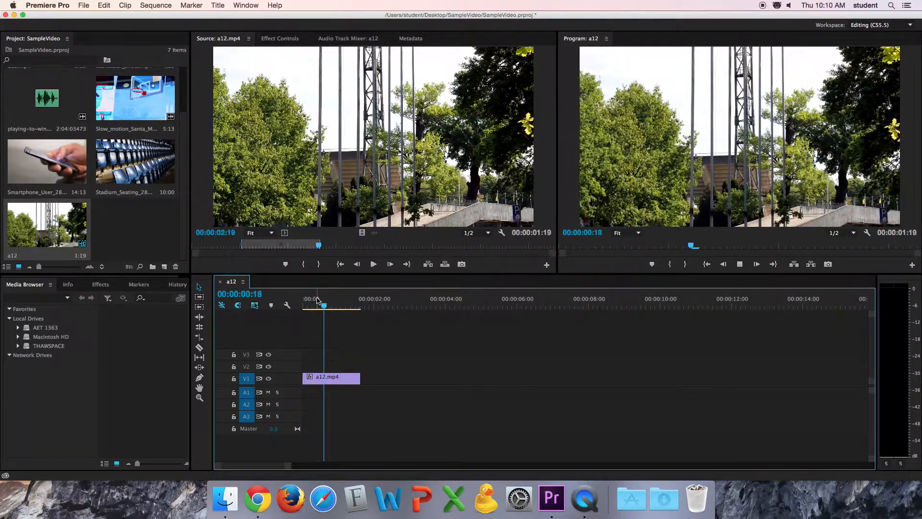
drag(325, 305, 286, 304)
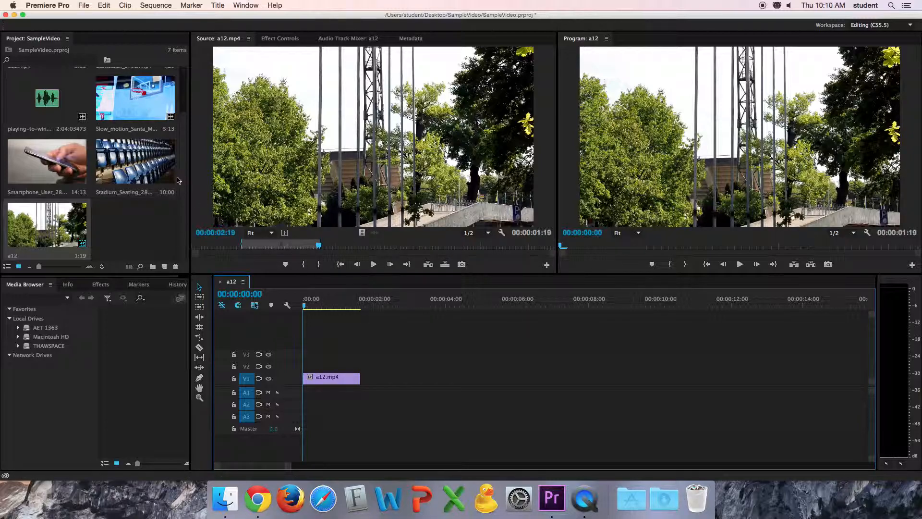
- Open Basketball_Shots.mp4 as the source clip and preview its footage from the beginning
scroll(185, 159, up, 3)
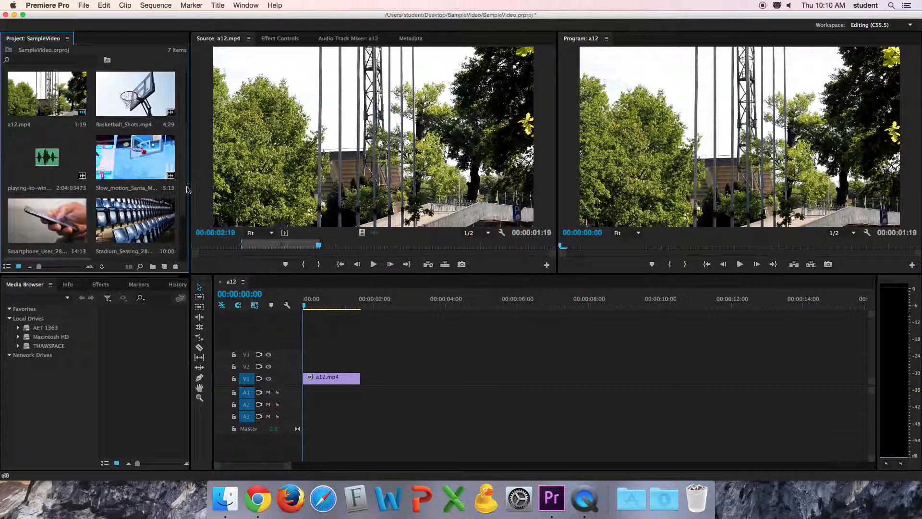
double_click(130, 96)
drag(323, 247, 193, 249)
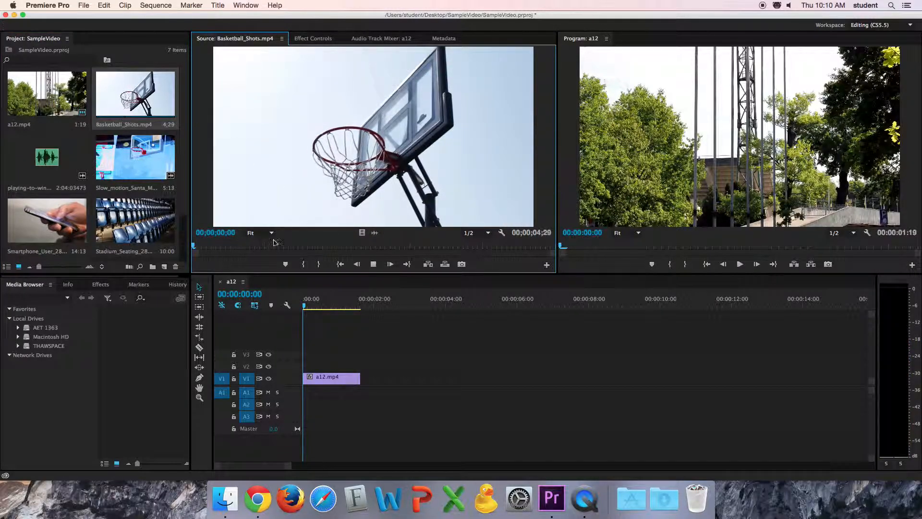
key(space)
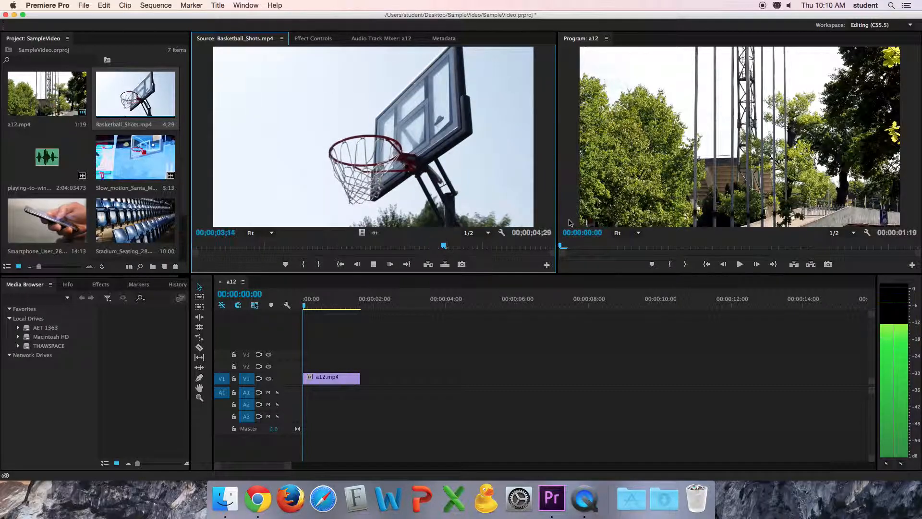
key(space)
drag(524, 249, 206, 251)
key(space)
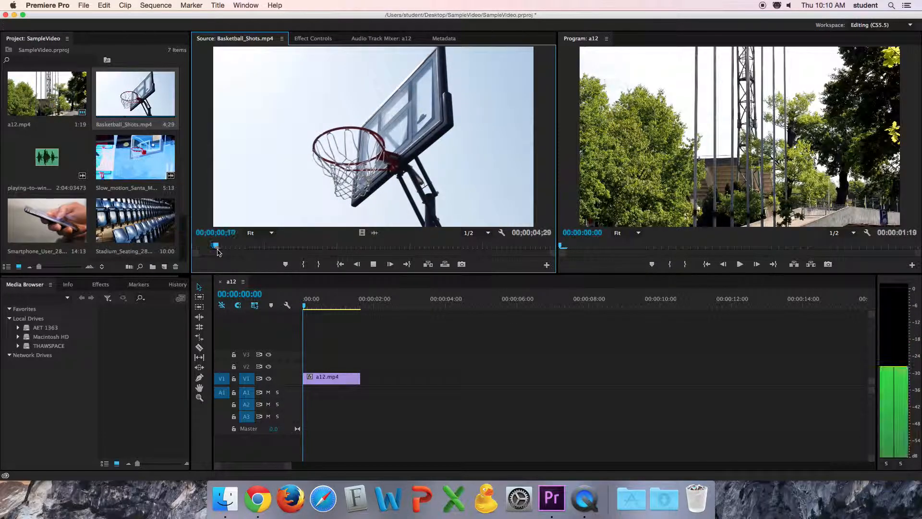
key(space)
- Mark Basketball_Shots.mp4 from 00;00;00;07 to 00;00;01;27 and place that section directly after a12.mp4 on track V1
drag(258, 248, 208, 248)
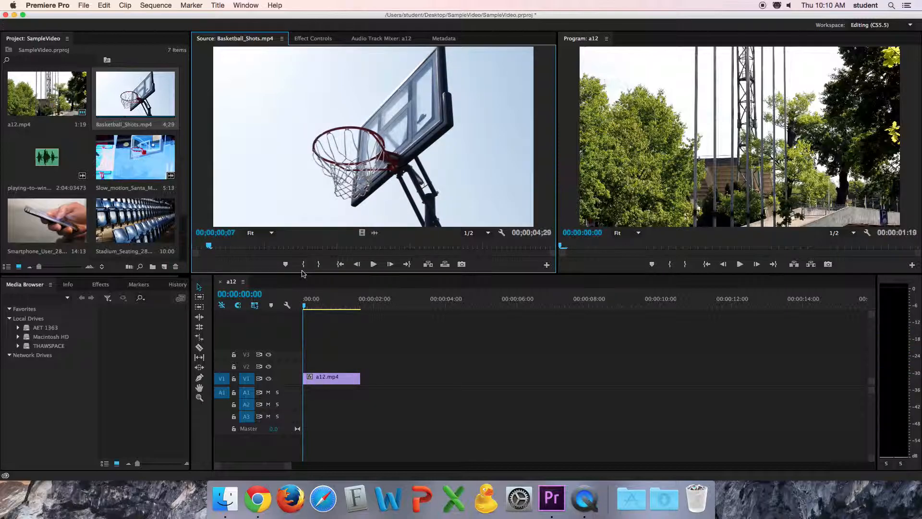
click(303, 265)
drag(209, 247, 328, 265)
click(318, 264)
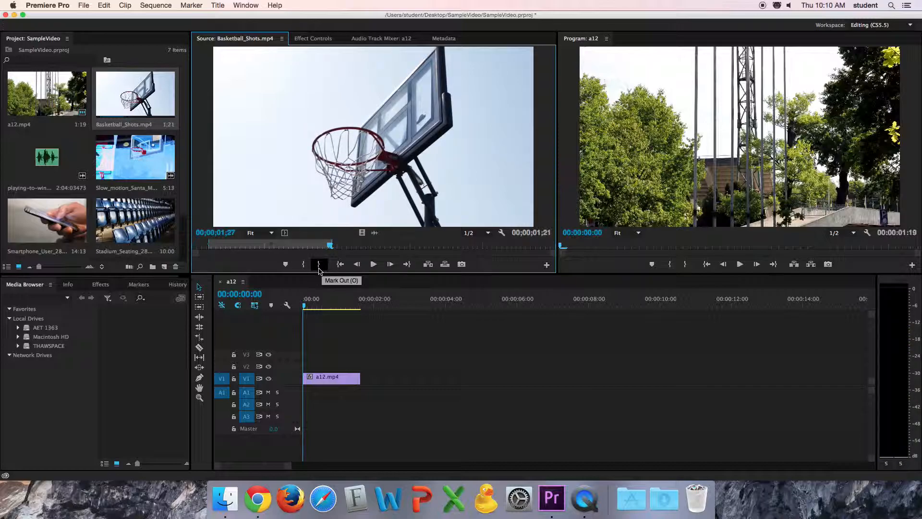
drag(312, 181, 366, 383)
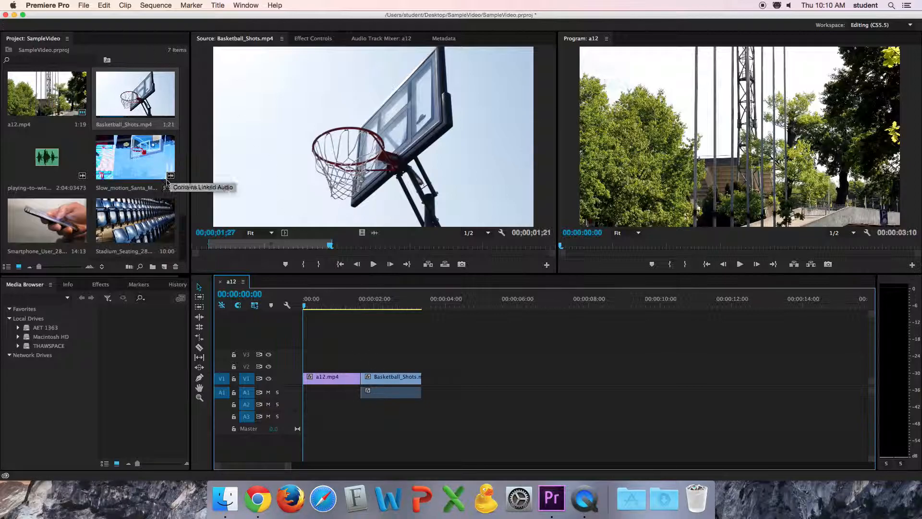
- Mark Stadium_Seating_2875_Videvo.mov from 00:05:03:03 to 00:05:06:21 and place that section directly after Basketball_Shots.mp4 on track V1
drag(187, 191, 189, 242)
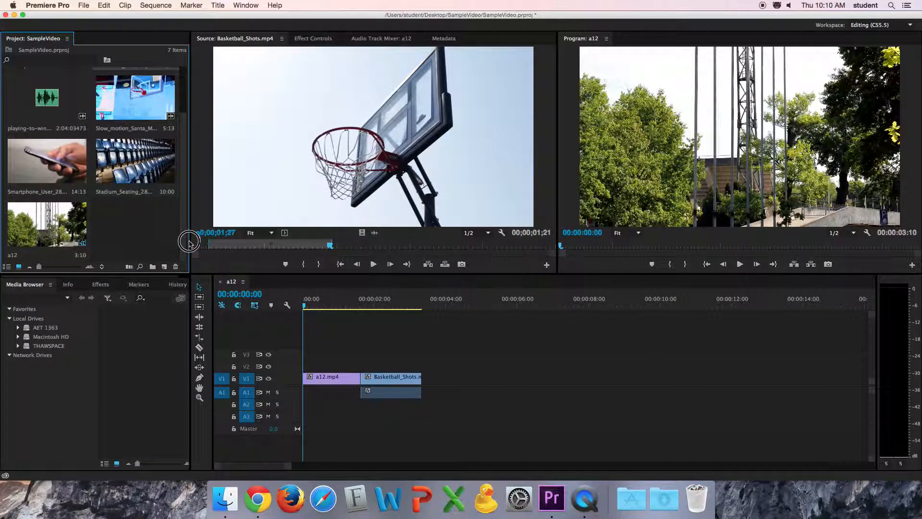
double_click(144, 177)
drag(343, 247, 202, 253)
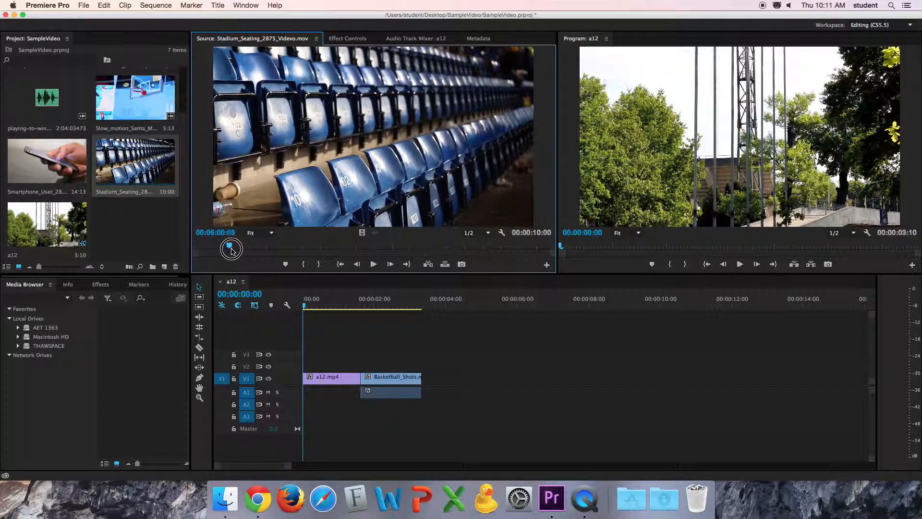
drag(270, 254, 327, 263)
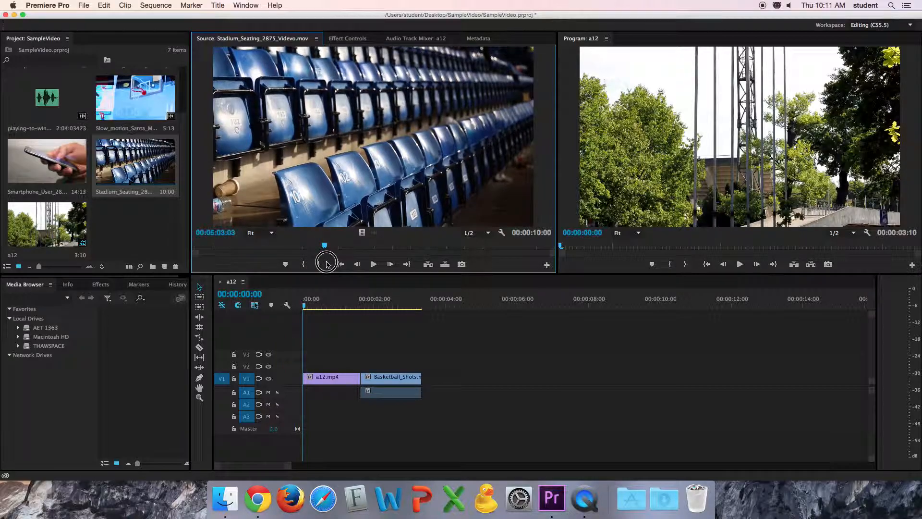
click(303, 264)
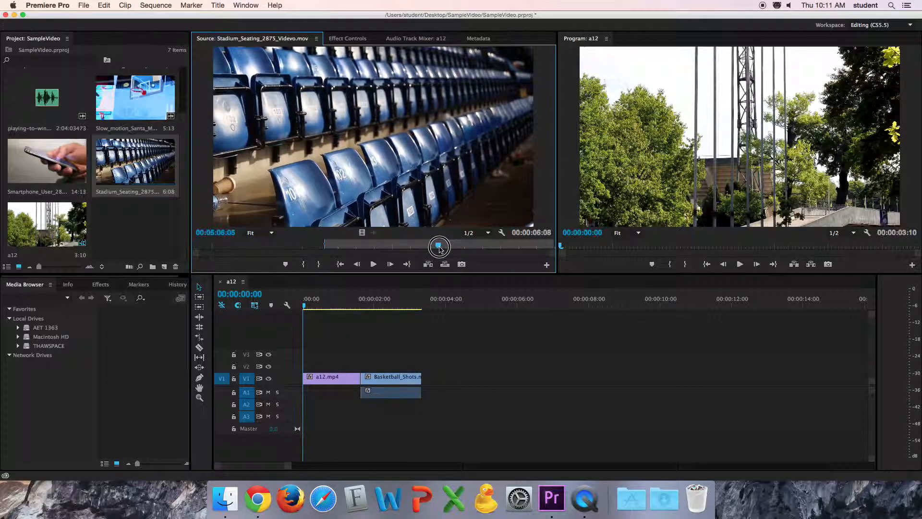
mouse_move(447, 248)
mouse_down()
mouse_move(557, 247)
mouse_move(464, 250)
mouse_up()
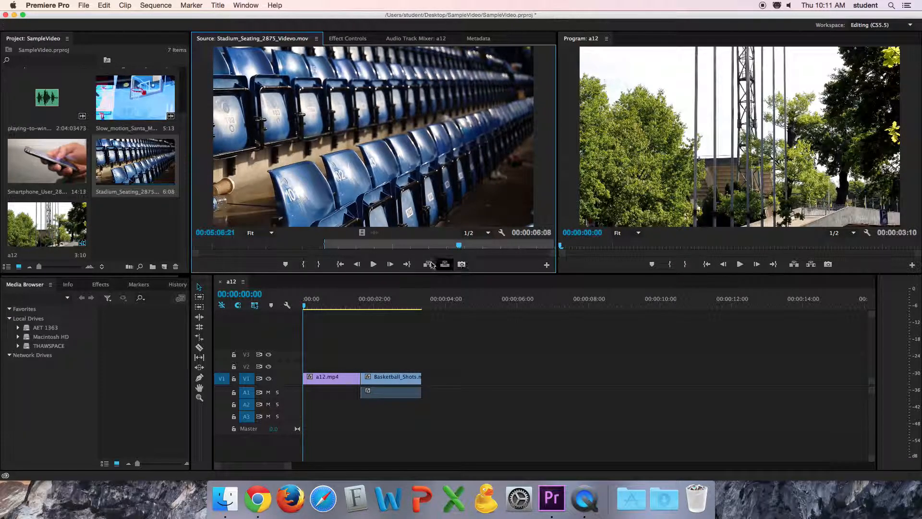
click(318, 264)
drag(427, 155, 423, 384)
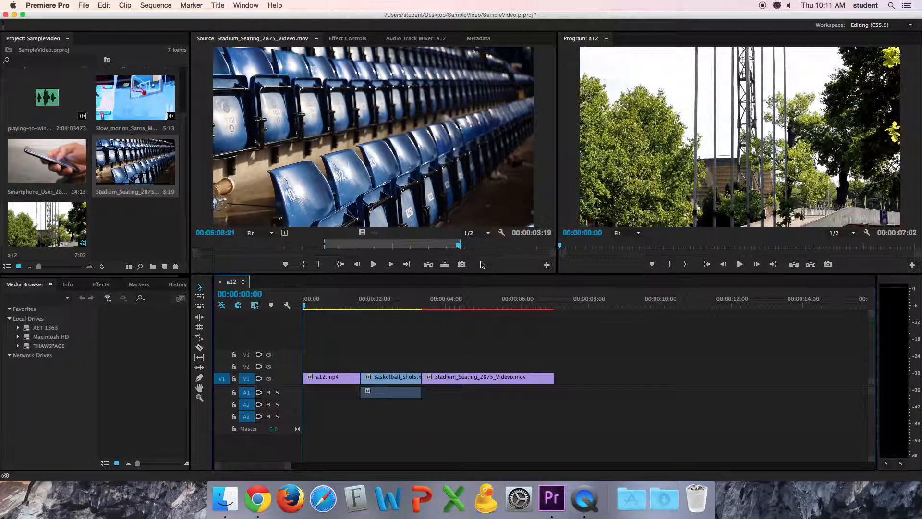
- Mark a 6:02 section of Smartphone_User_2823_Videvo.mov ending at 00:04:51:06 and place it directly after the stadium seating clip on track V1
double_click(53, 182)
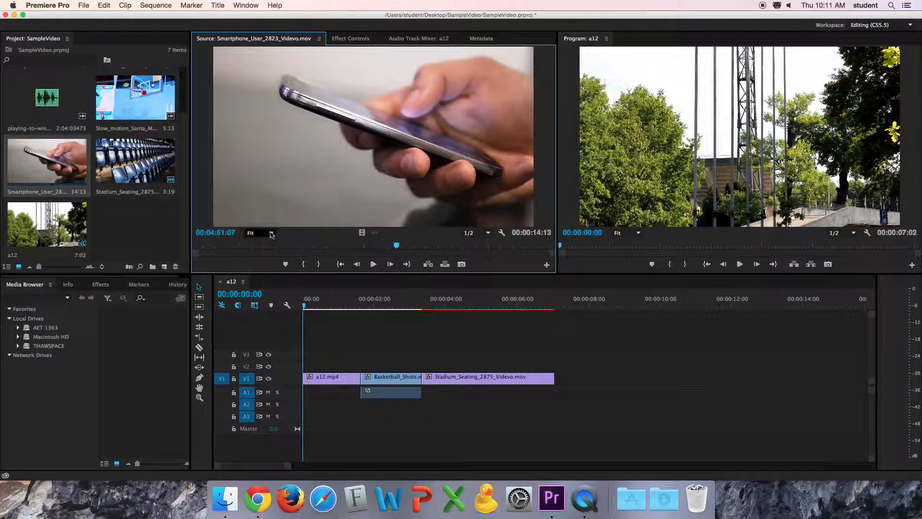
mouse_move(399, 249)
mouse_down()
mouse_move(367, 241)
mouse_move(174, 250)
mouse_move(431, 263)
mouse_move(519, 257)
mouse_move(545, 264)
mouse_move(381, 254)
mouse_move(584, 271)
mouse_move(474, 241)
mouse_move(171, 237)
mouse_move(418, 261)
mouse_move(395, 263)
mouse_up()
click(304, 267)
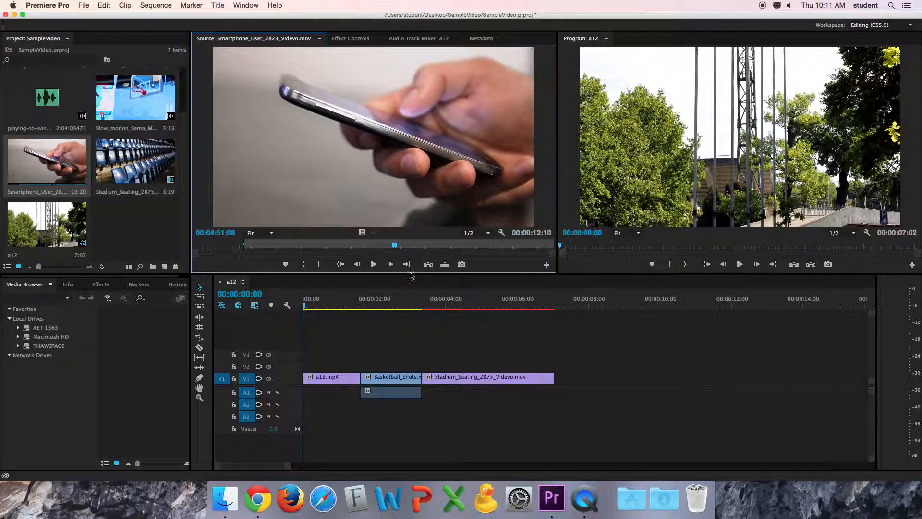
click(318, 264)
drag(376, 210, 556, 378)
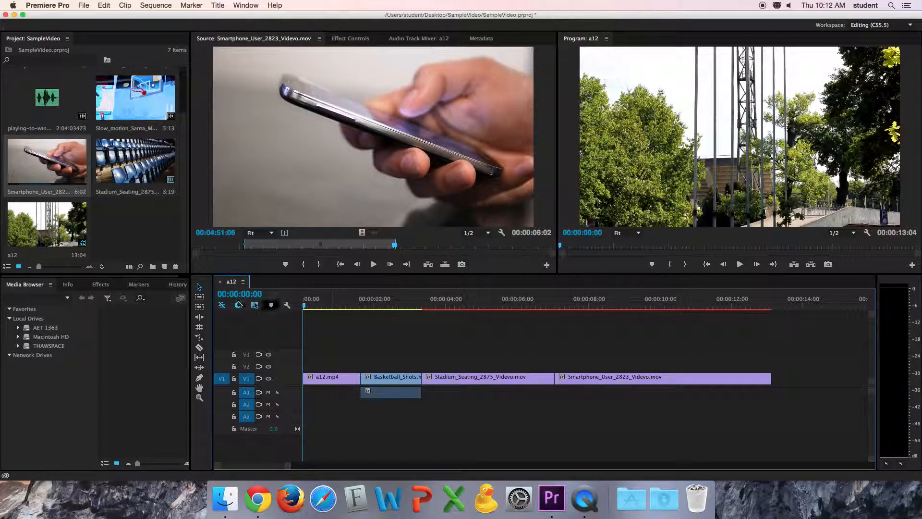
- Open Slow_motion_Santa_Monica_02.mov as the source clip and play it from the beginning to 00:00:04:19
double_click(158, 103)
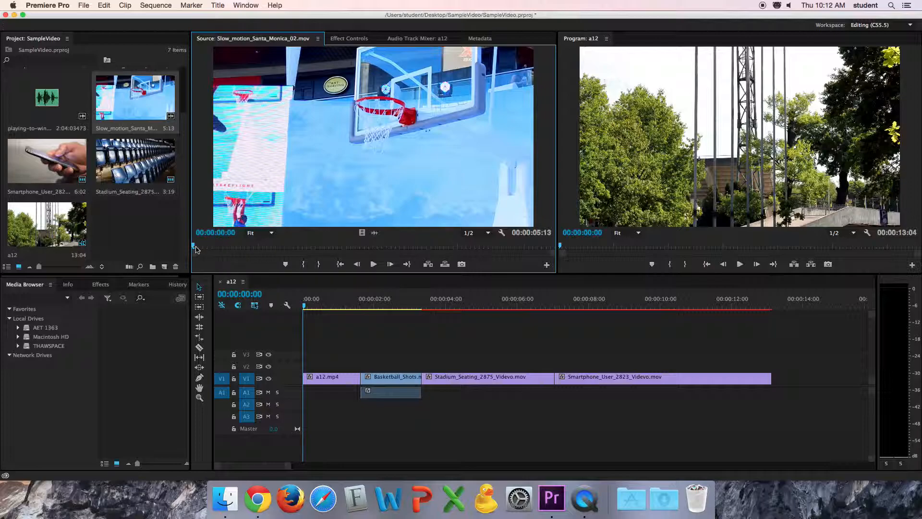
key(space)
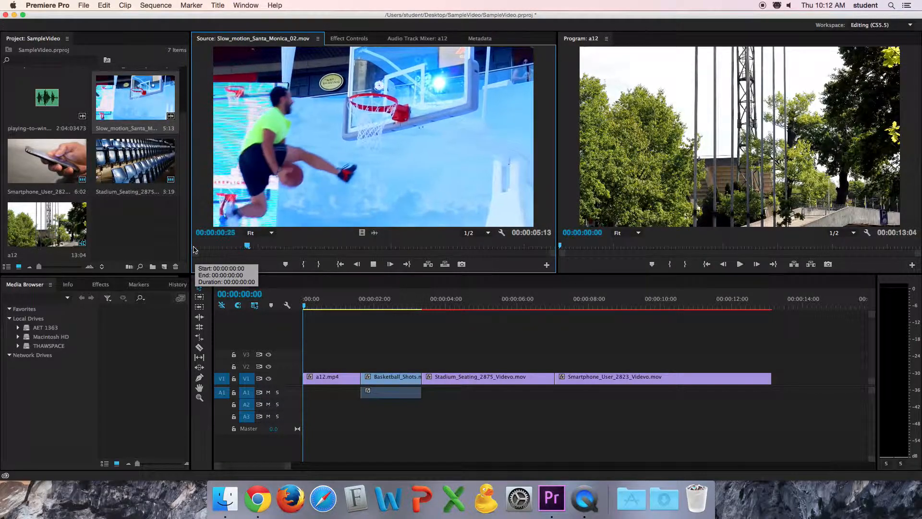
key(space)
key(space)
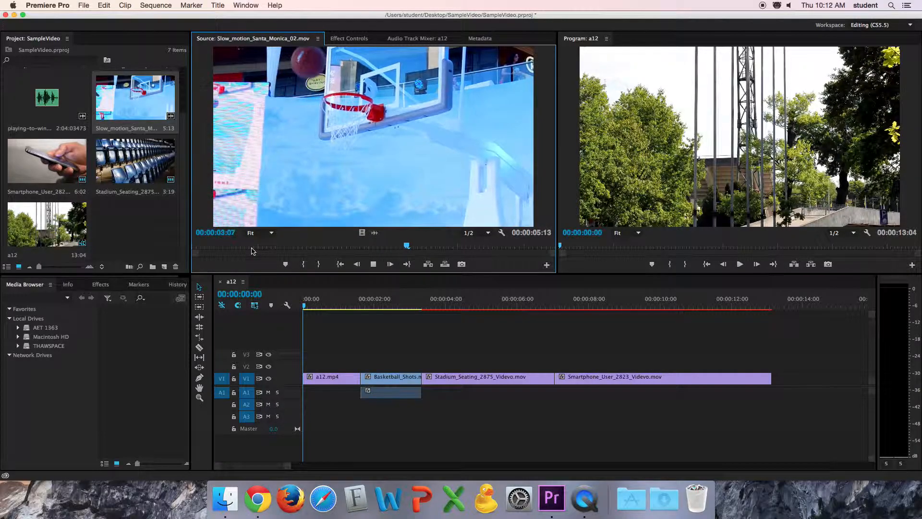
key(space)
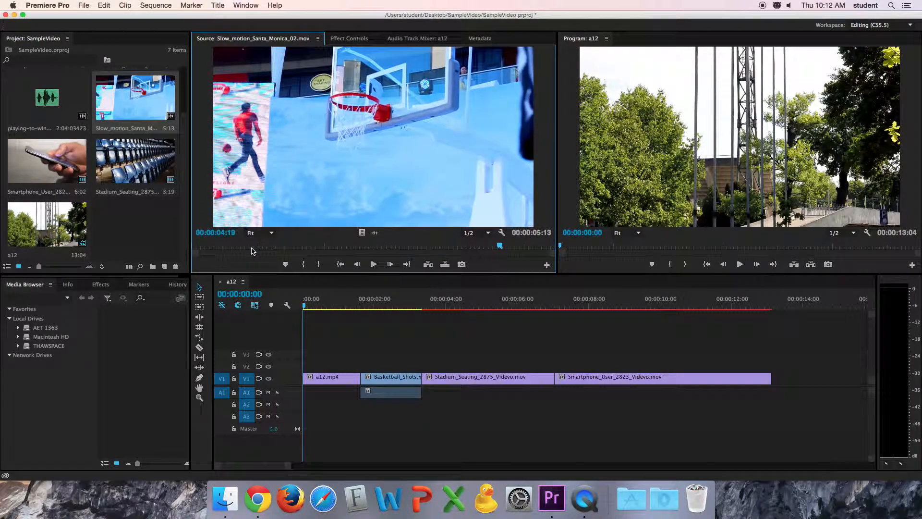
- Mark Slow_motion_Santa_Monica_02.mov from 00:00:00:03 to 00:00:04:19 and place that section directly after the smartphone clip on track V1
click(318, 264)
drag(500, 247, 199, 247)
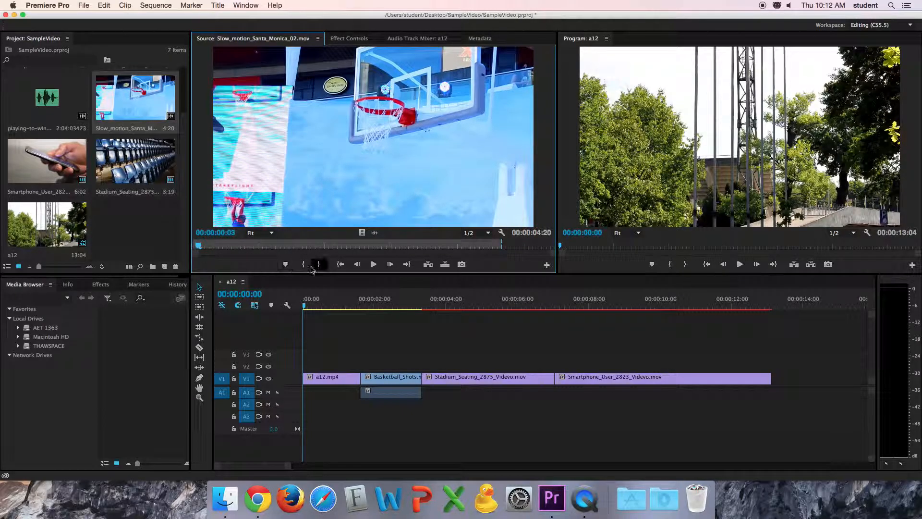
click(303, 263)
drag(520, 295, 773, 384)
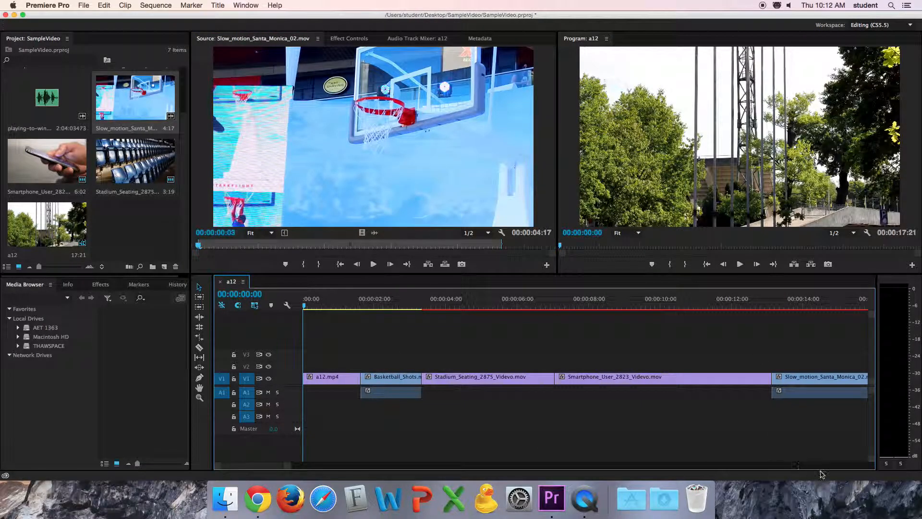
drag(288, 465, 301, 465)
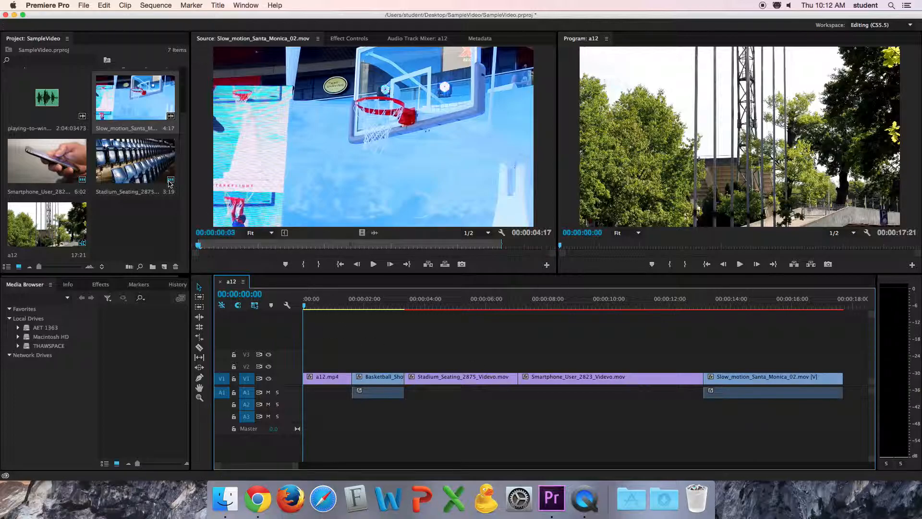
- Unlink the Basketball_Shots.mp4 clip's audio from its video in the sequence and delete the audio part from track A1
click(381, 381)
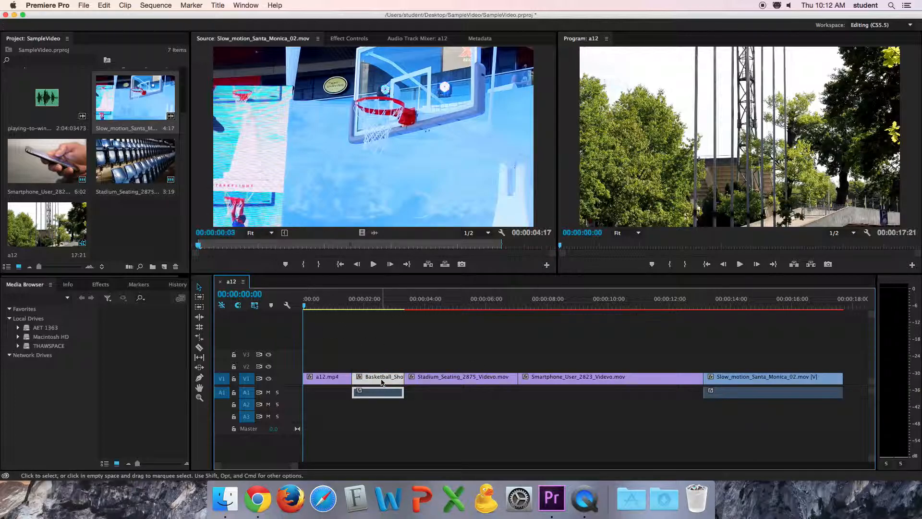
right_click(381, 380)
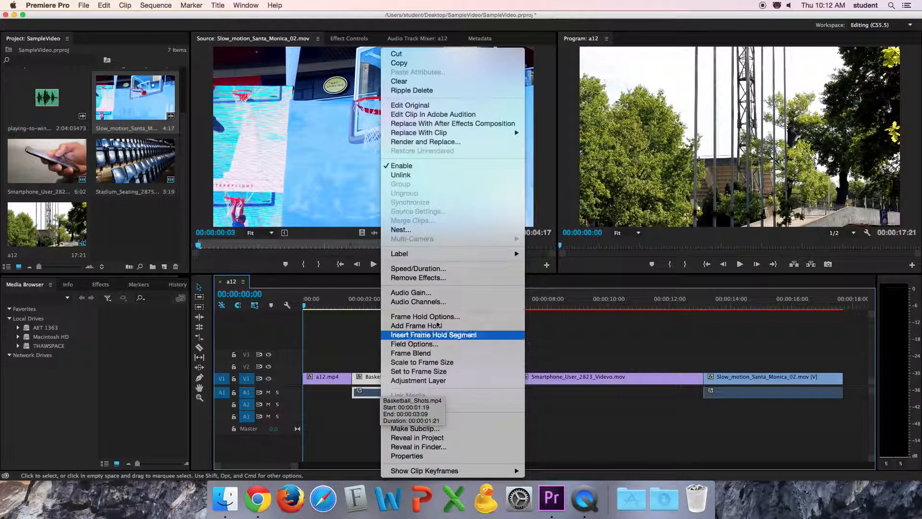
click(400, 176)
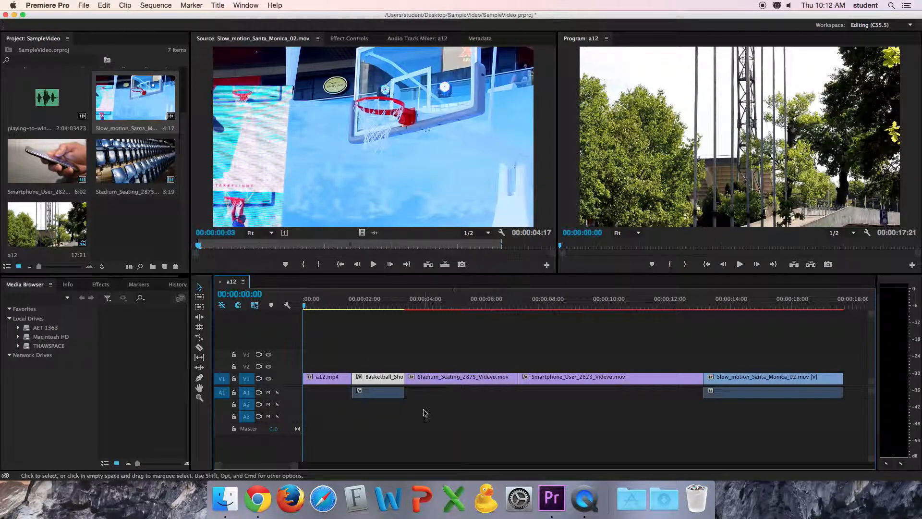
double_click(380, 392)
drag(391, 394, 368, 395)
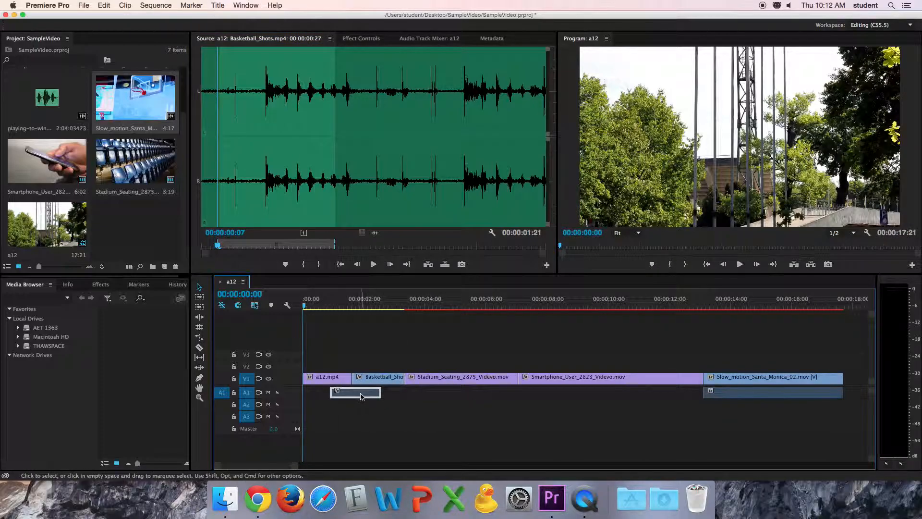
key(Delete)
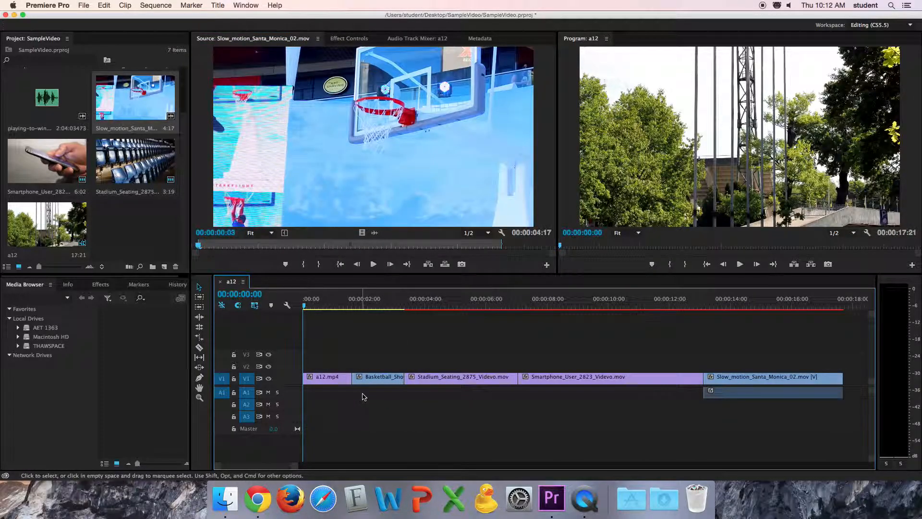
- Unlink the Slow_motion_Santa_Monica_02.mov clip in the sequence and delete its audio part from track A1
click(738, 384)
right_click(736, 384)
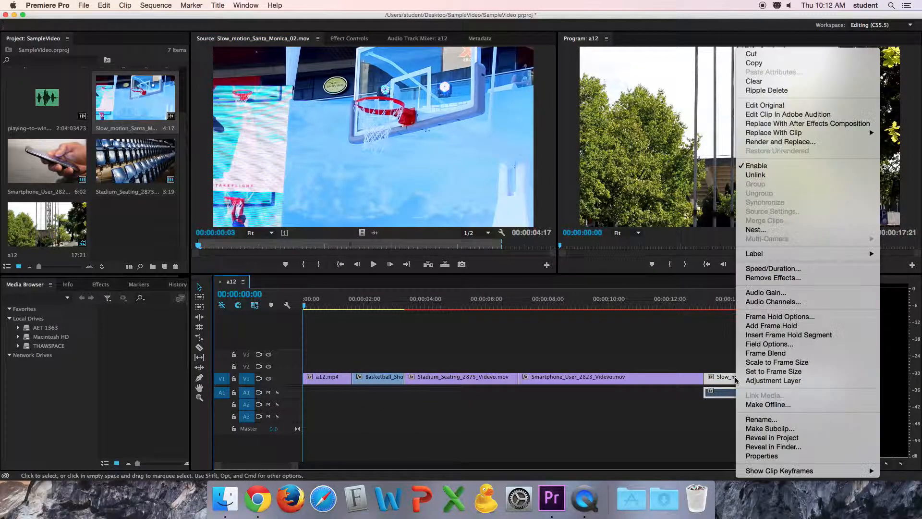
click(767, 175)
click(757, 394)
key(Delete)
- Open playing-to-win.wav as the source clip and listen to its opening with the system volume raised
click(61, 99)
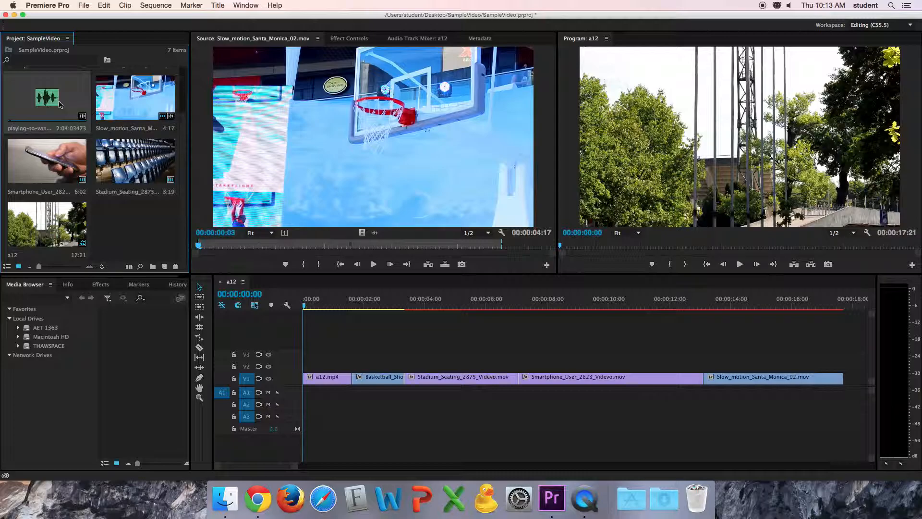
key(XF86AudioRaiseVolume)
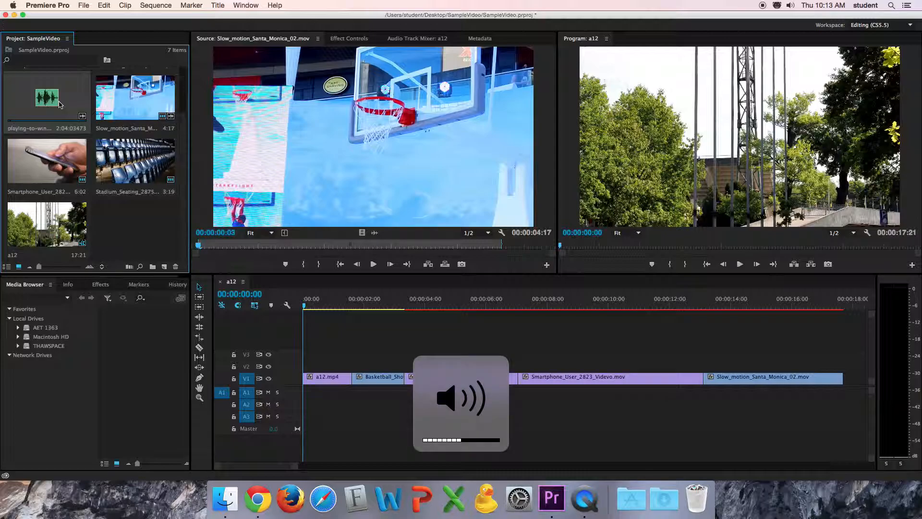
drag(60, 104, 329, 193)
key(space)
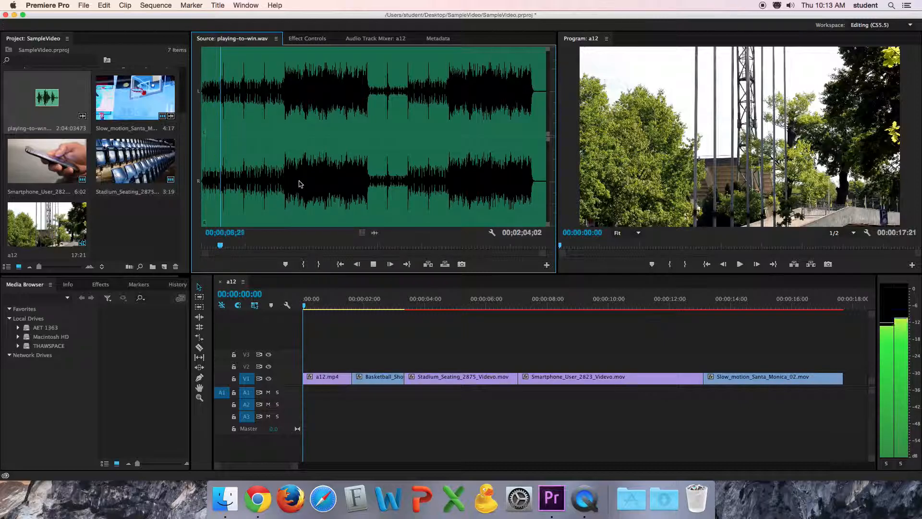
key(space)
- Mark playing-to-win.wav from 00;00;00;00 to 00;00;07;18
click(319, 265)
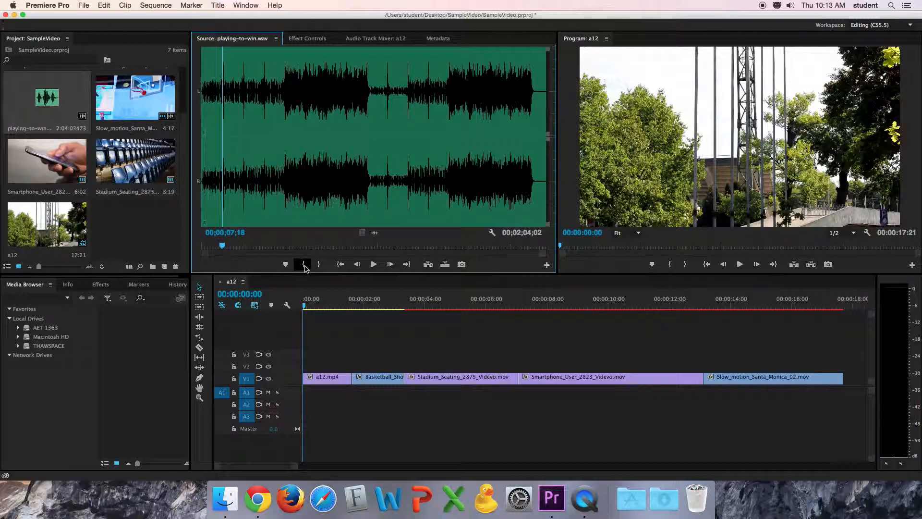
click(319, 265)
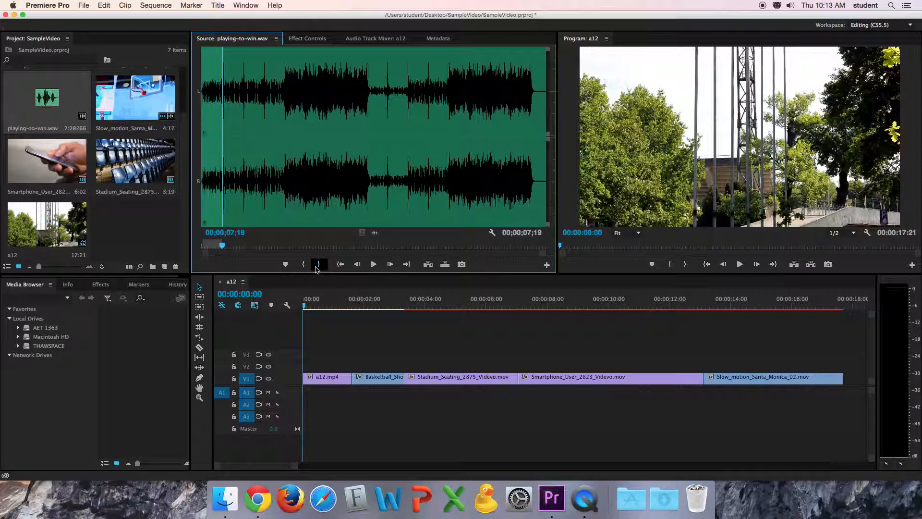
drag(219, 246, 202, 246)
click(303, 264)
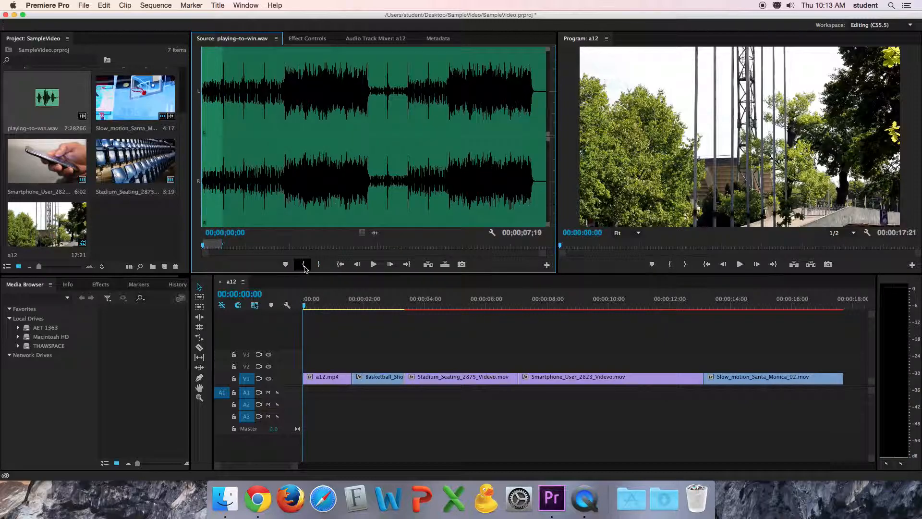
- Place the marked music at the start of track A1 and trim its end to match the end of Basketball_Shots.mp4
key(space)
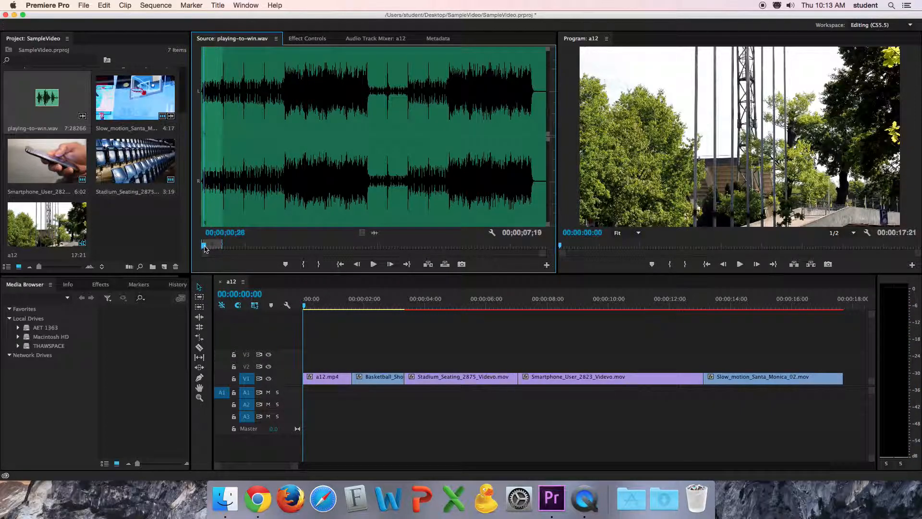
key(XF86AudioMute)
drag(374, 235, 305, 391)
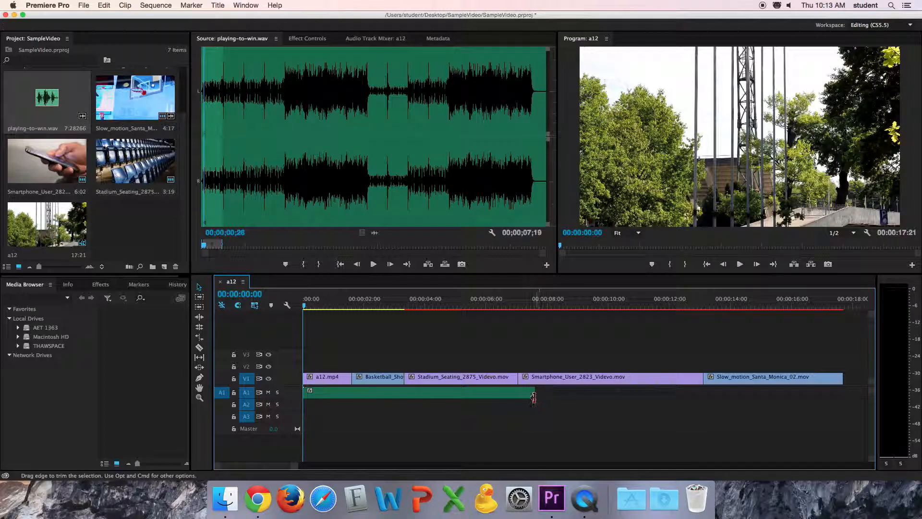
drag(533, 395, 403, 391)
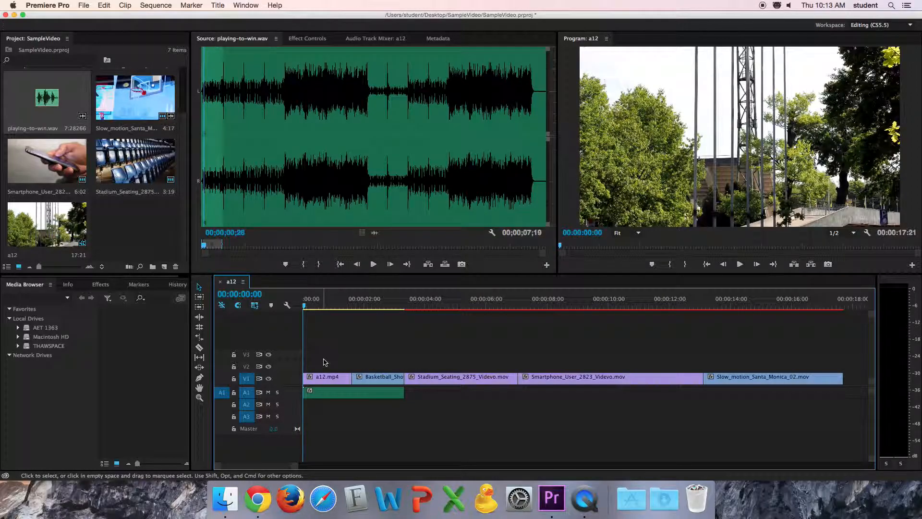
- Play back the sequence from its start to check the music under the first two clips
key(space)
key(XF86AudioRaiseVolume)
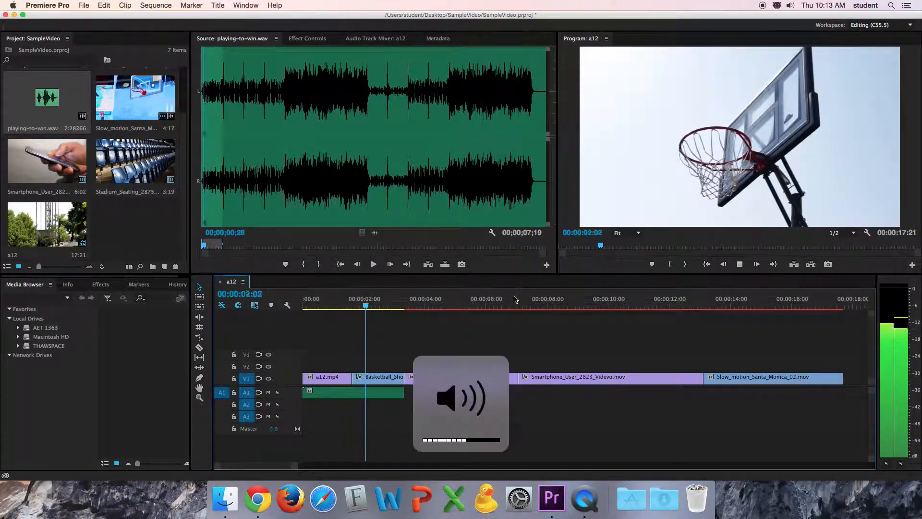
key(space)
click(396, 307)
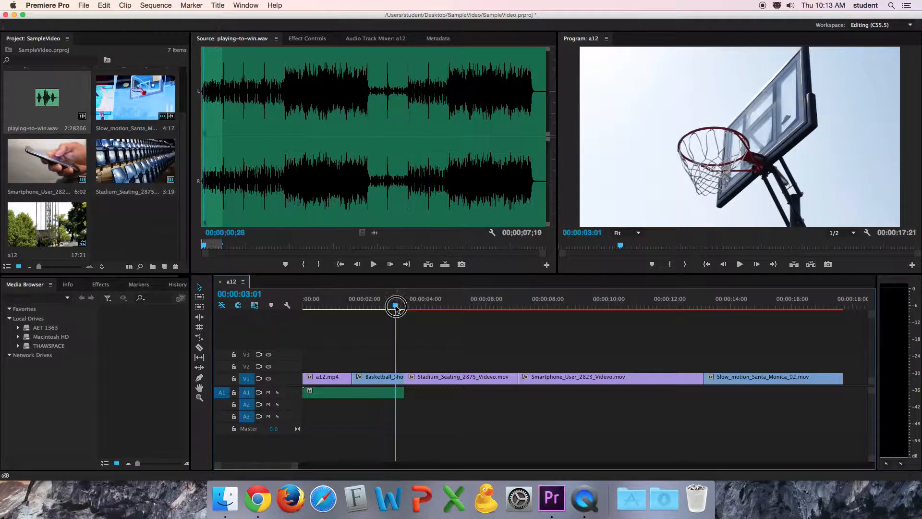
key(Home)
key(space)
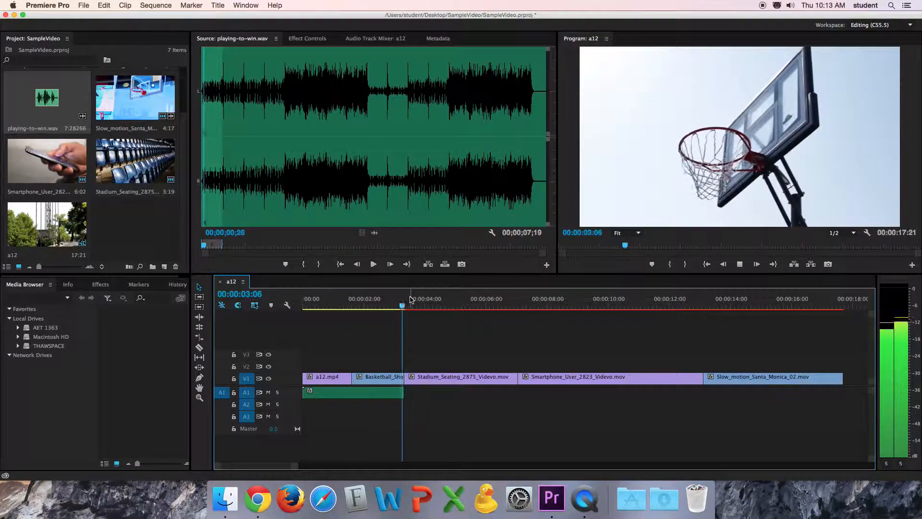
key(space)
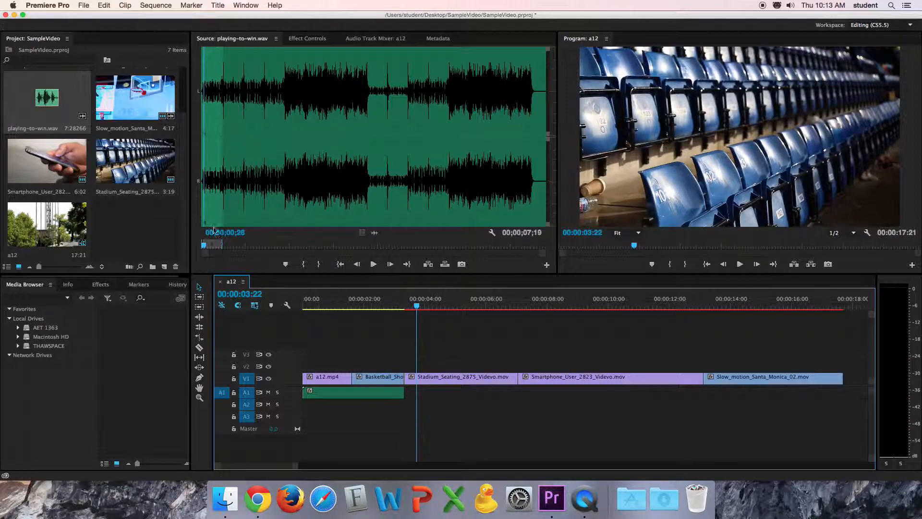
- Extend the A1 music clip to the end of Slow_motion_Santa_Monica_02.mov and enlarge track A1 to show its waveform
drag(183, 185, 185, 130)
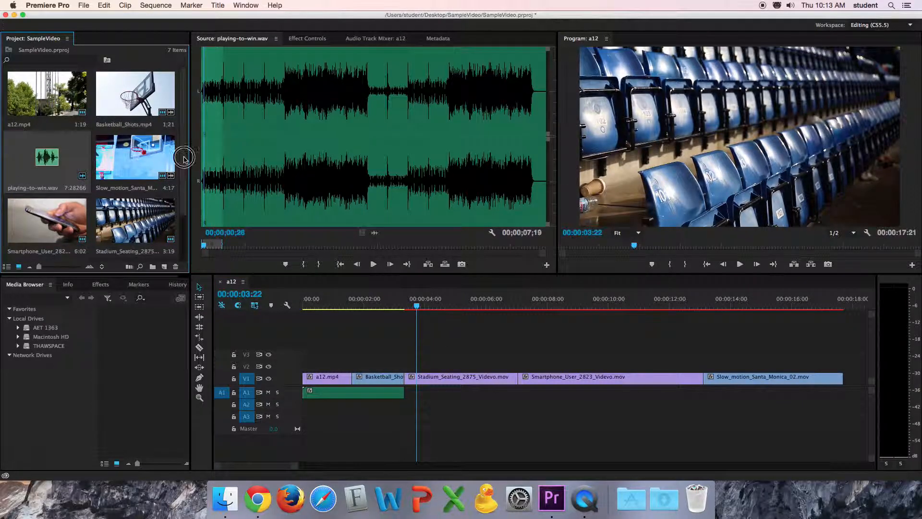
scroll(181, 219, down, 3)
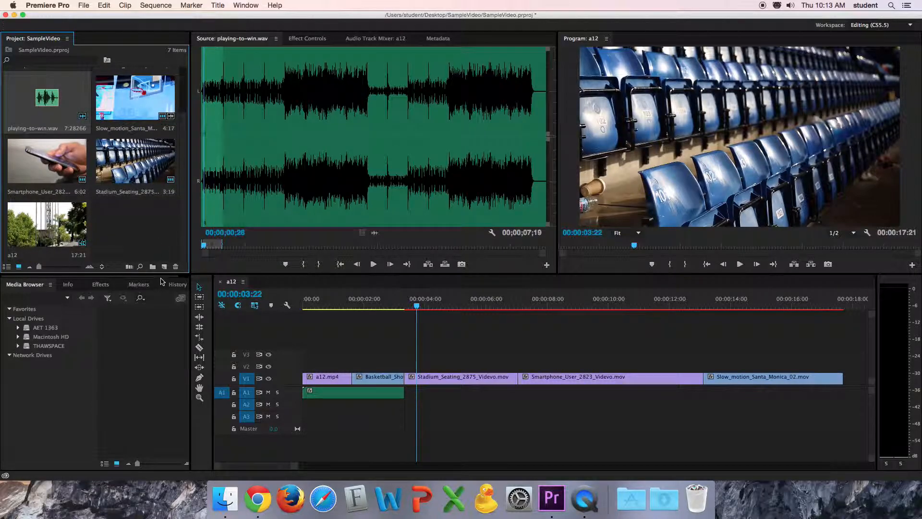
click(386, 395)
drag(403, 393, 841, 393)
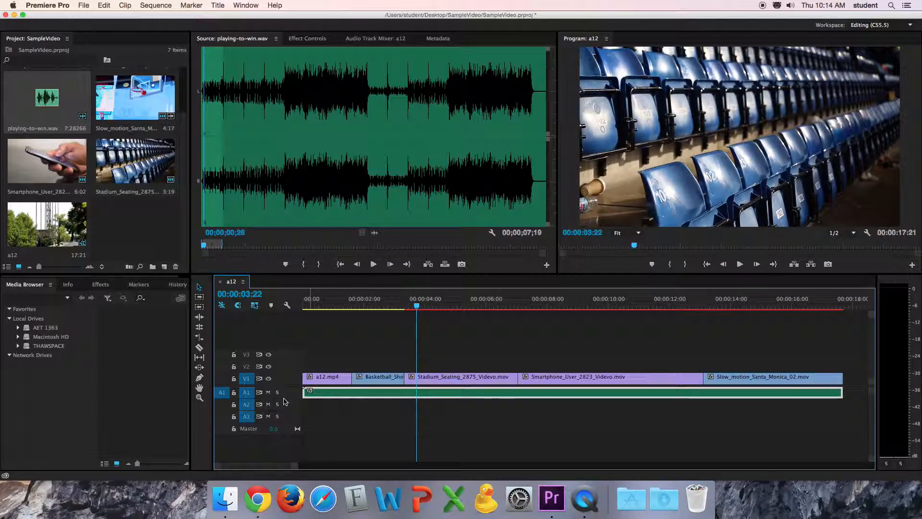
drag(284, 399, 285, 445)
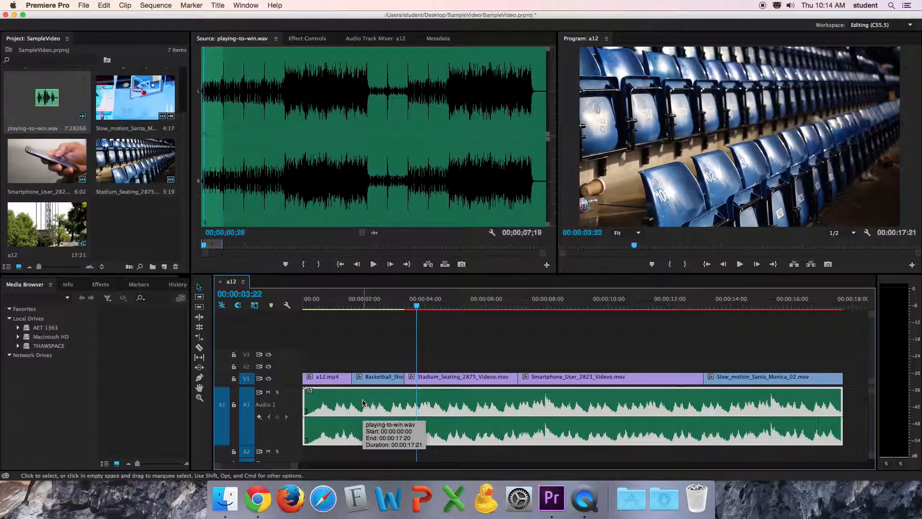
- Display the music clip's Volume, Channel Volume and Panner settings, and undo a trial change of the Volume level
click(317, 40)
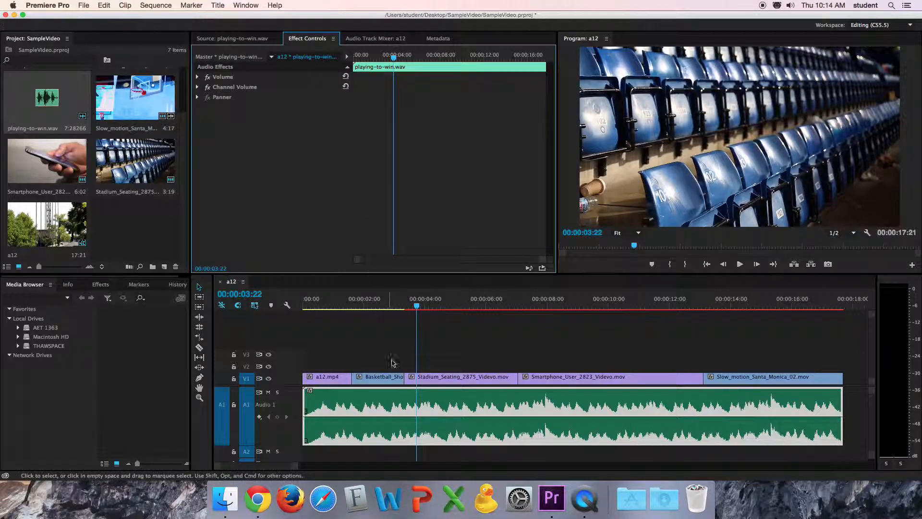
mouse_move(394, 56)
mouse_down()
mouse_move(364, 56)
mouse_move(396, 61)
mouse_move(377, 57)
mouse_up()
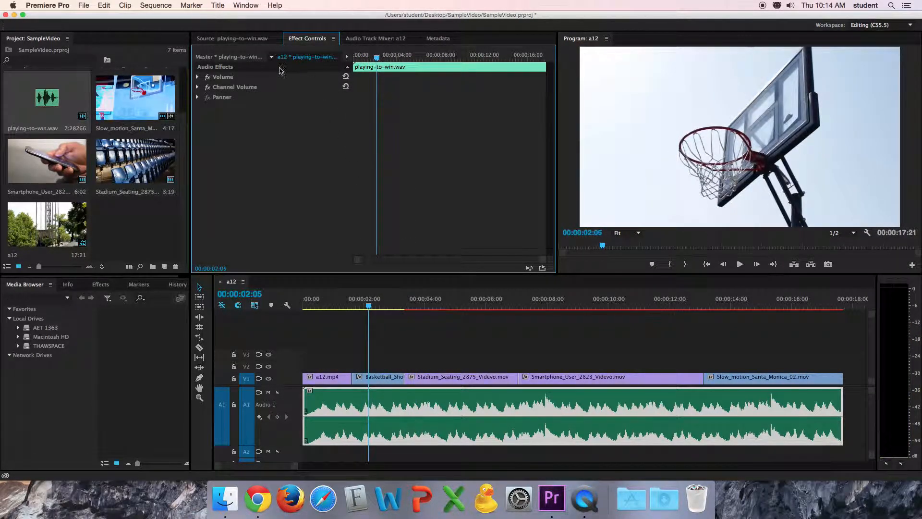
click(198, 78)
click(197, 108)
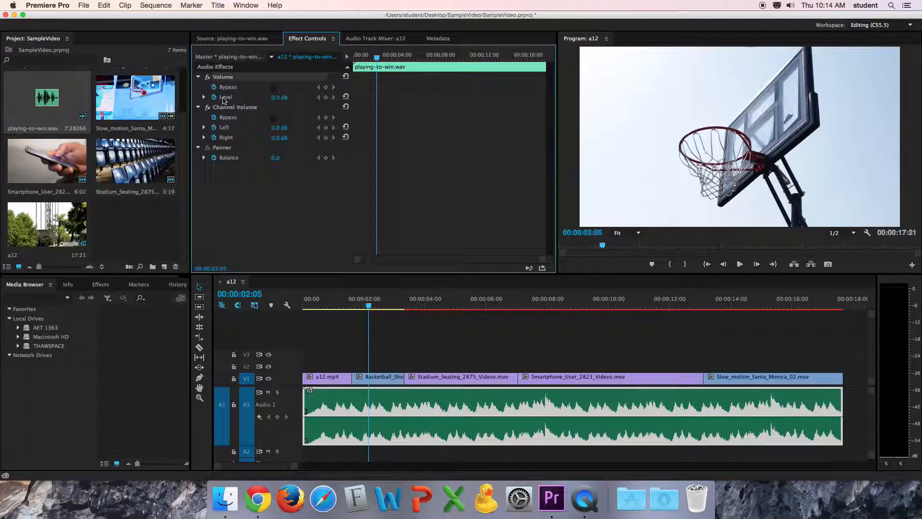
drag(280, 98, 286, 98)
key(super+z)
- Raise the music's opening to 3.2 dB with a volume keyframe just after 00:00:02:00, and lower it to -0.2 dB with another at about 00:00:03:00
mouse_move(369, 306)
mouse_down()
mouse_move(331, 306)
mouse_move(365, 307)
mouse_up()
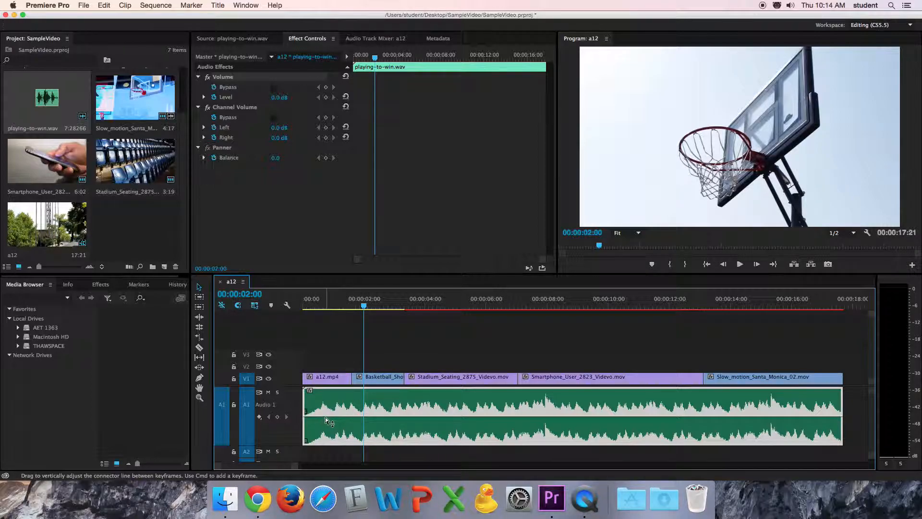
super+click(364, 416)
drag(366, 419, 375, 409)
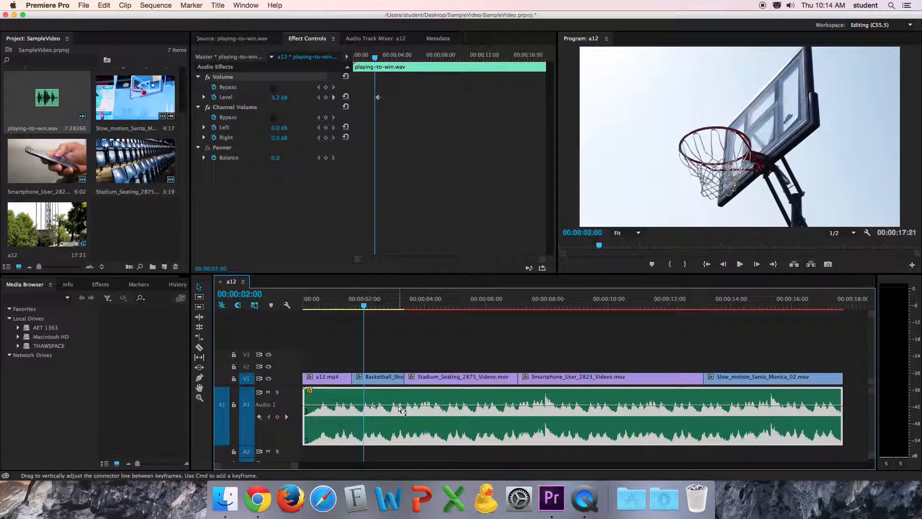
drag(397, 407, 397, 416)
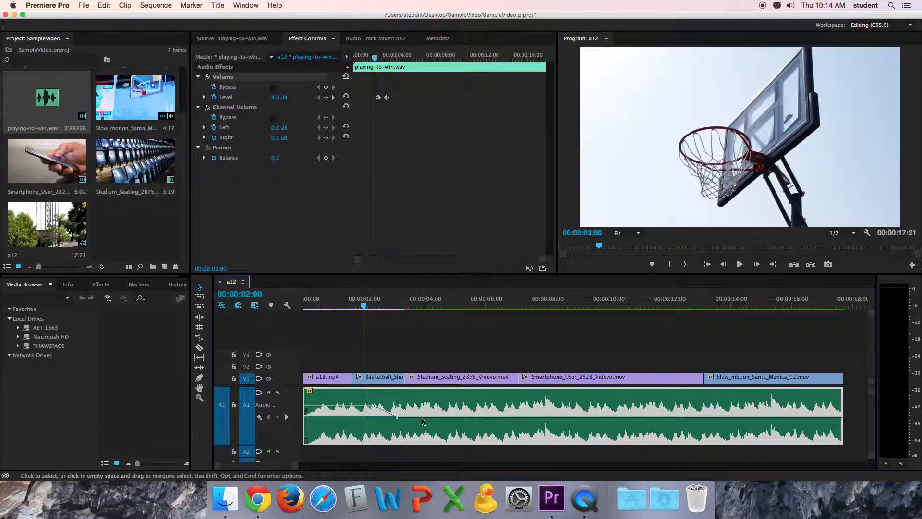
- Play back the sequence from 00:00:02:00 into the smartphone clip to listen to the volume change
key(space)
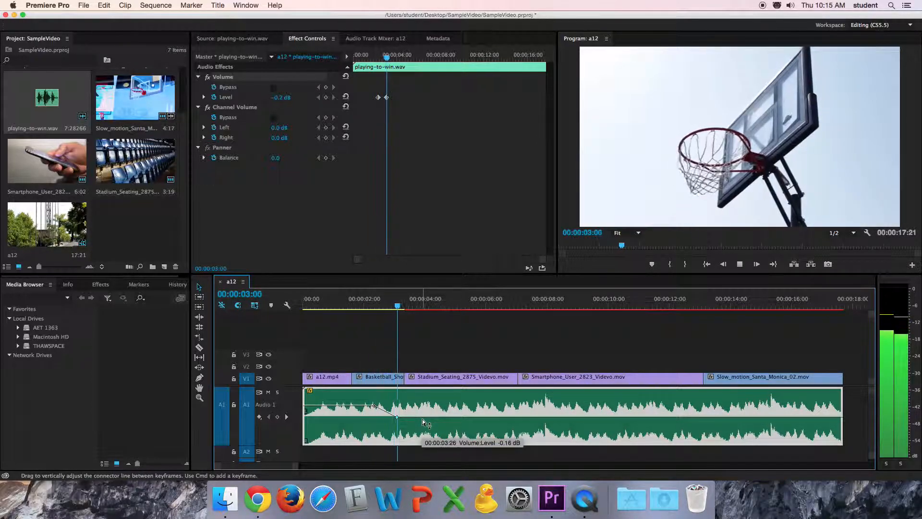
key(space)
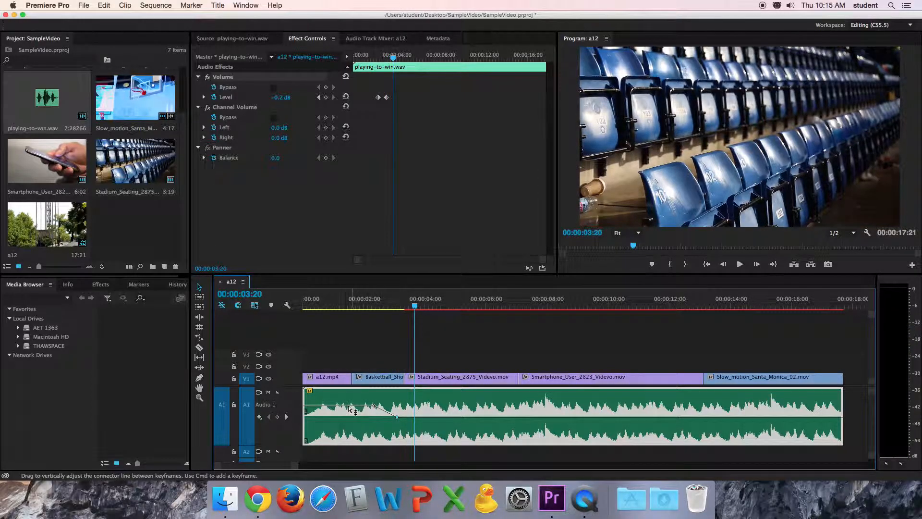
key(space)
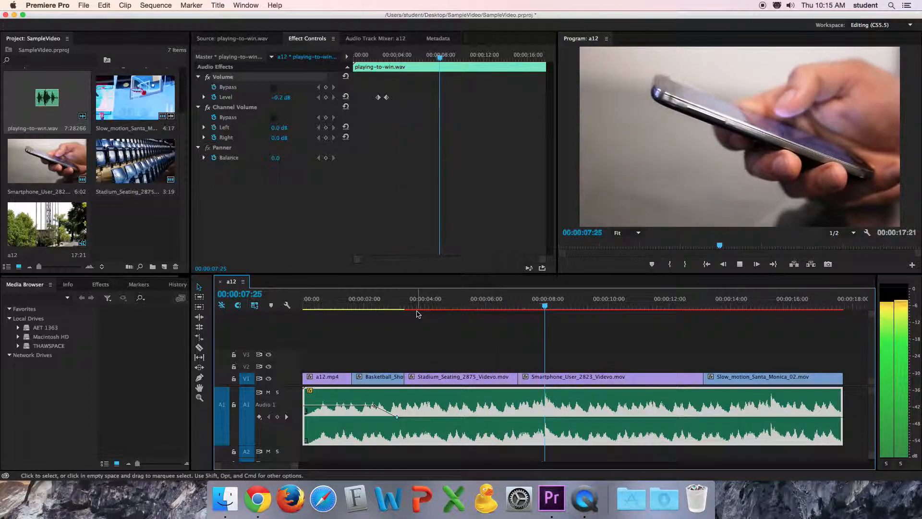
key(space)
- Add volume keyframes to the music at about 00:00:07:28, on the waveform peak, and at 00:00:08:09
right_click(552, 300)
key(Escape)
drag(554, 301, 545, 301)
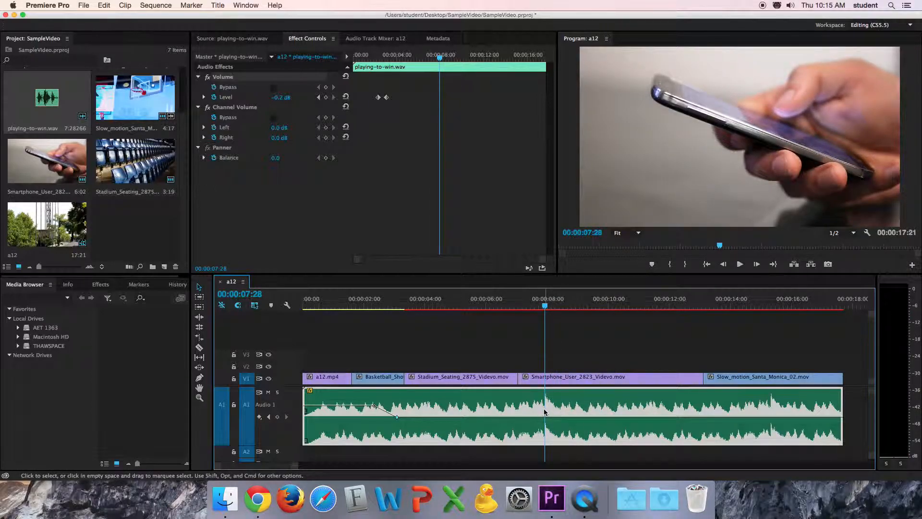
super+click(544, 417)
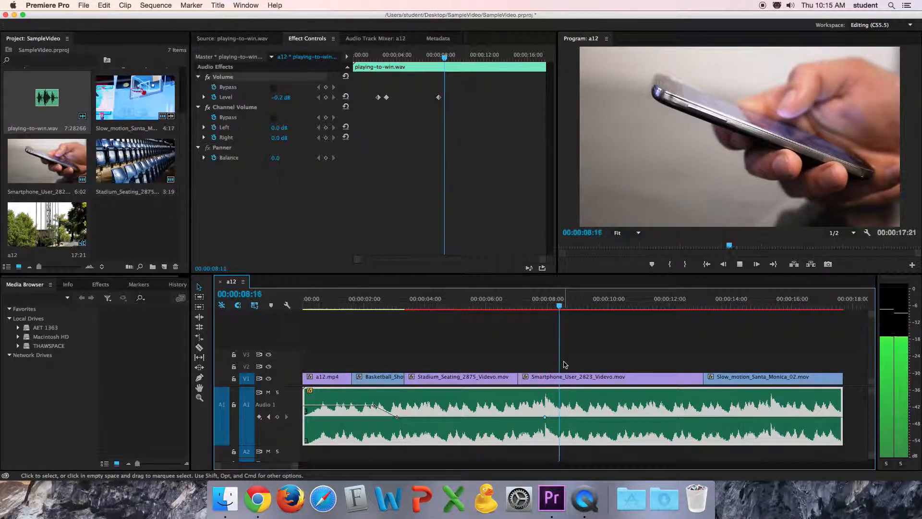
key(space)
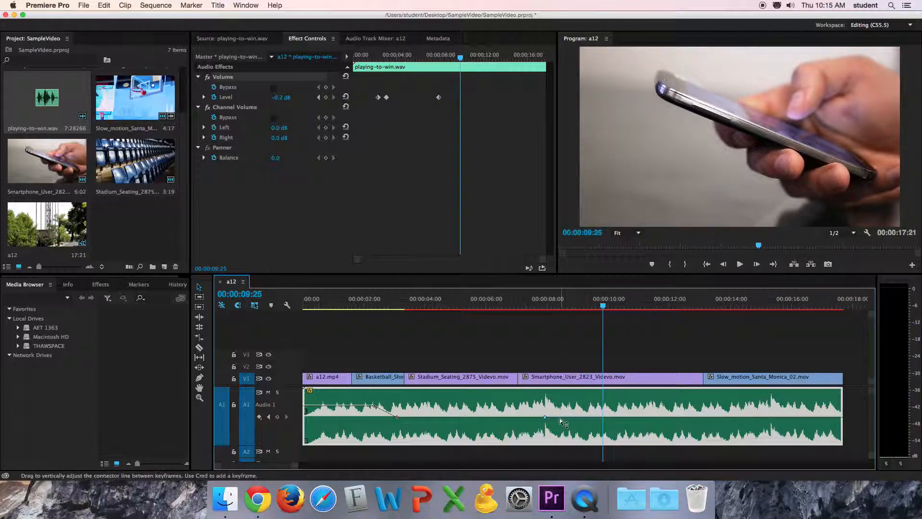
drag(576, 310, 556, 313)
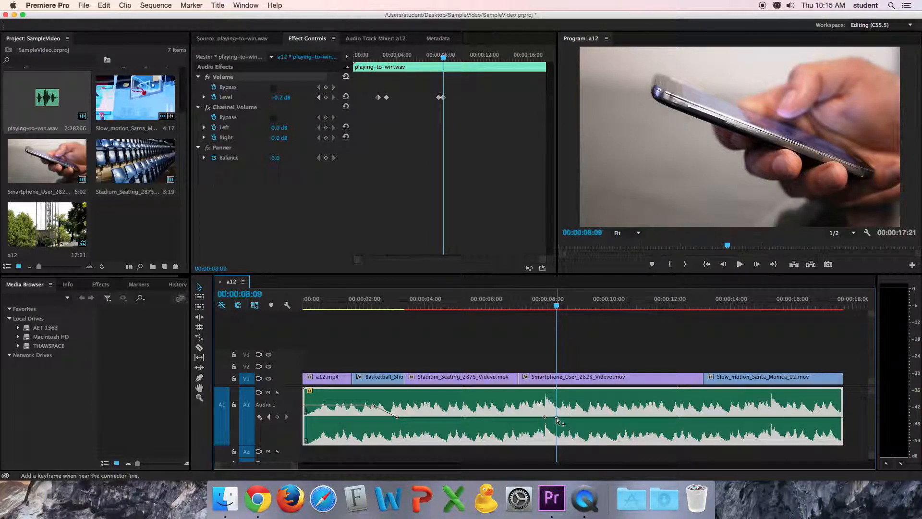
- Lower the peak's volume keyframe to make a dip, and add a keyframe at about 00:00:07:00 on the original level where the dip begins
drag(544, 416, 544, 435)
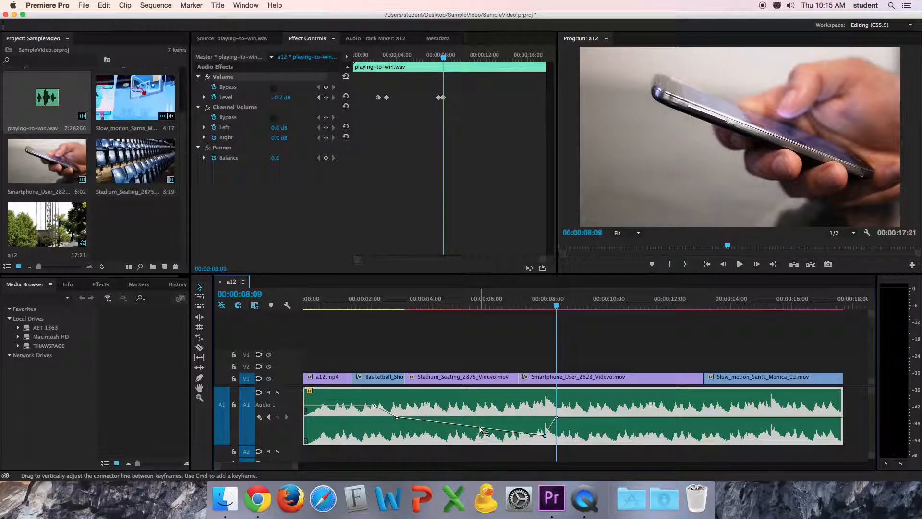
super+click(514, 431)
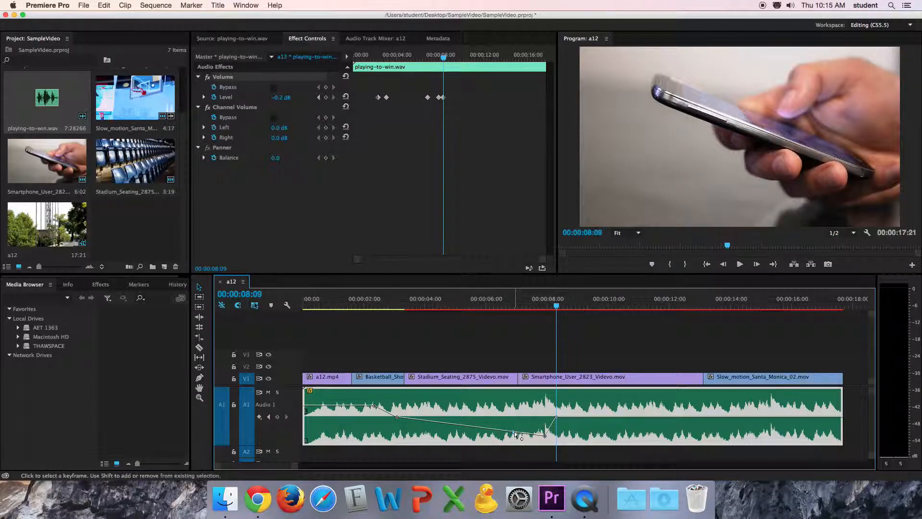
key(space)
drag(513, 432, 517, 416)
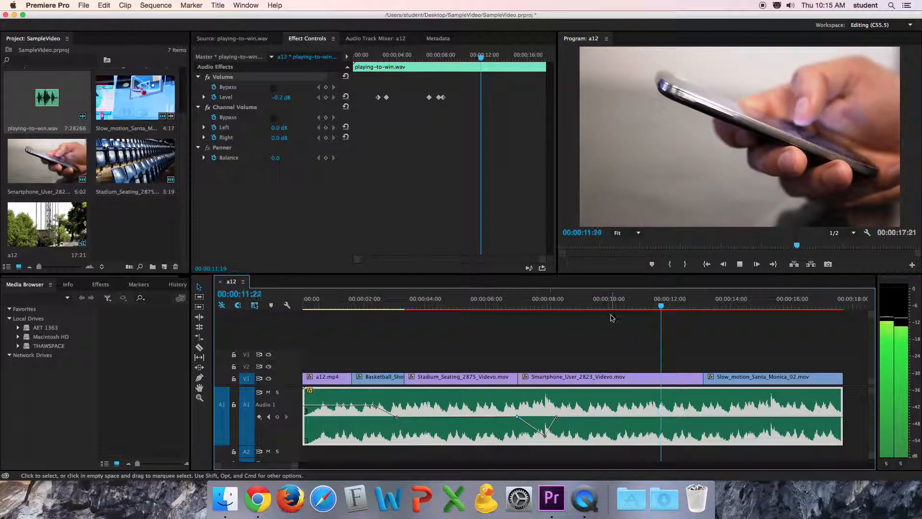
- Play back the volume dip, the opening and the end of the sequence to check the music levels
drag(700, 304, 466, 306)
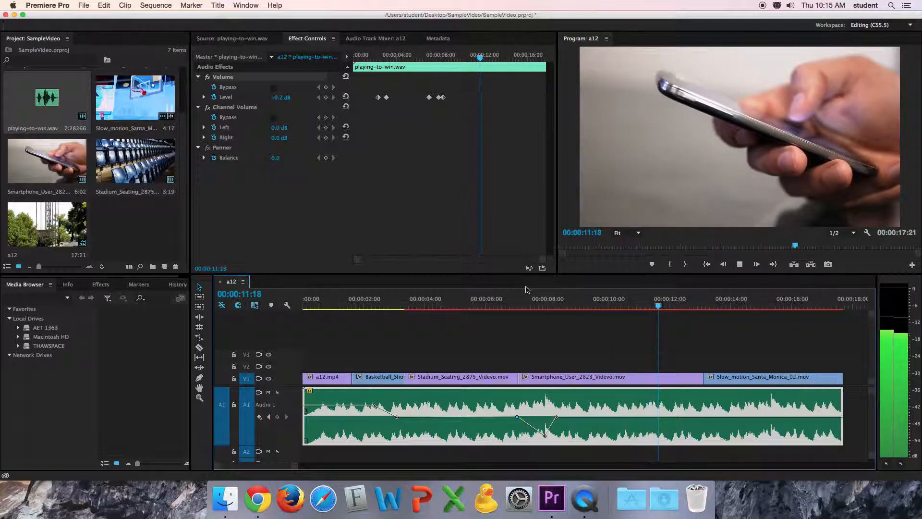
key(space)
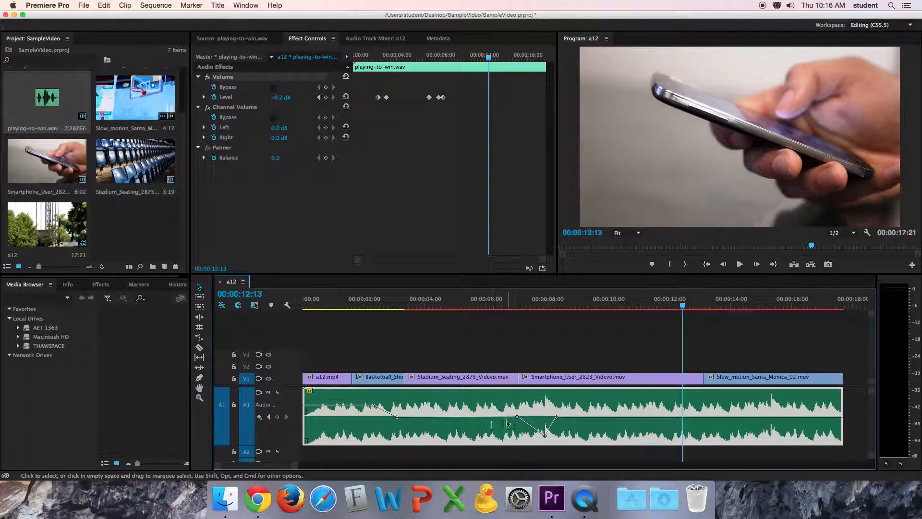
click(830, 303)
key(space)
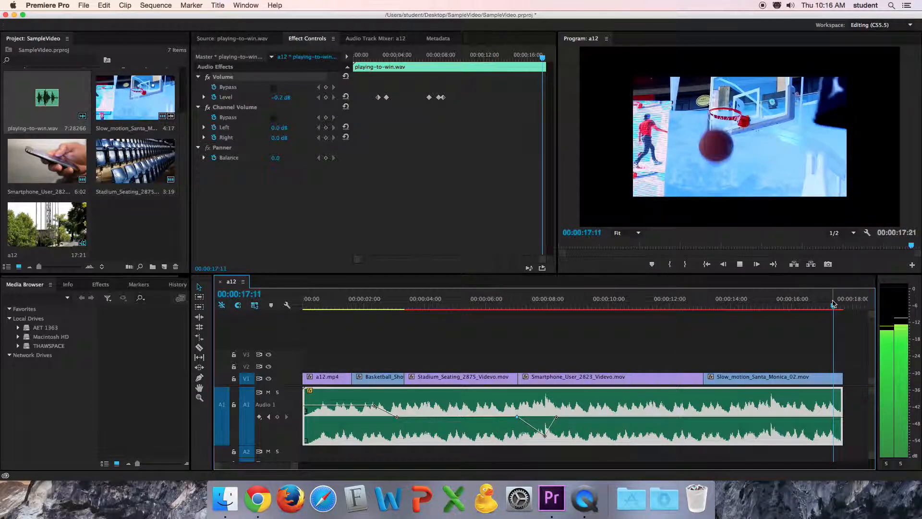
key(Home)
key(backslash)
key(space)
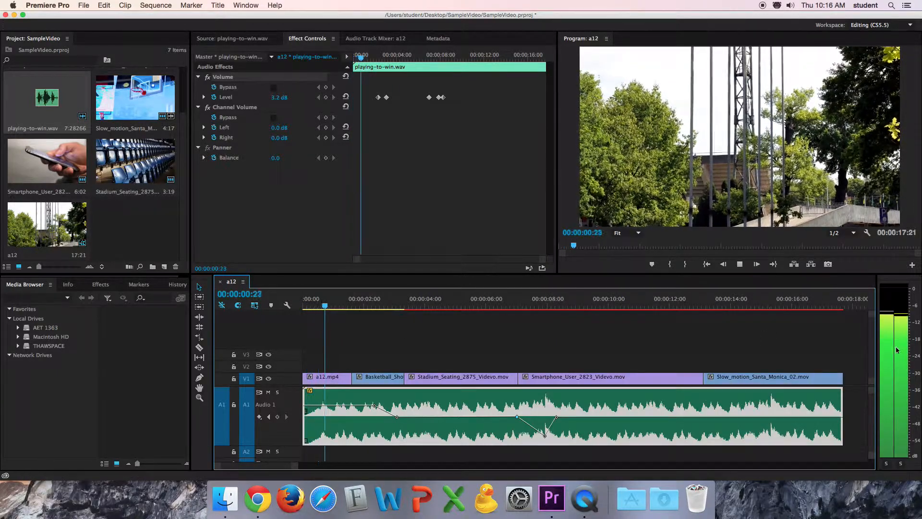
click(831, 304)
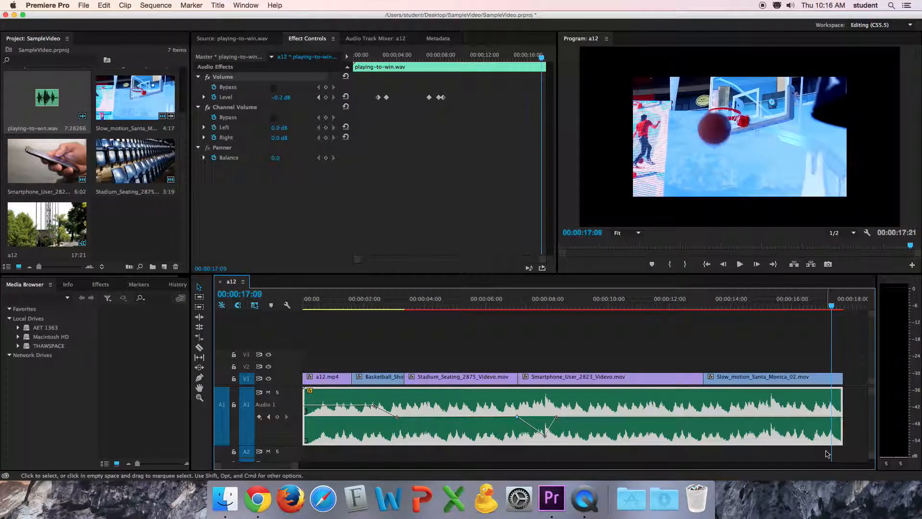
key(space)
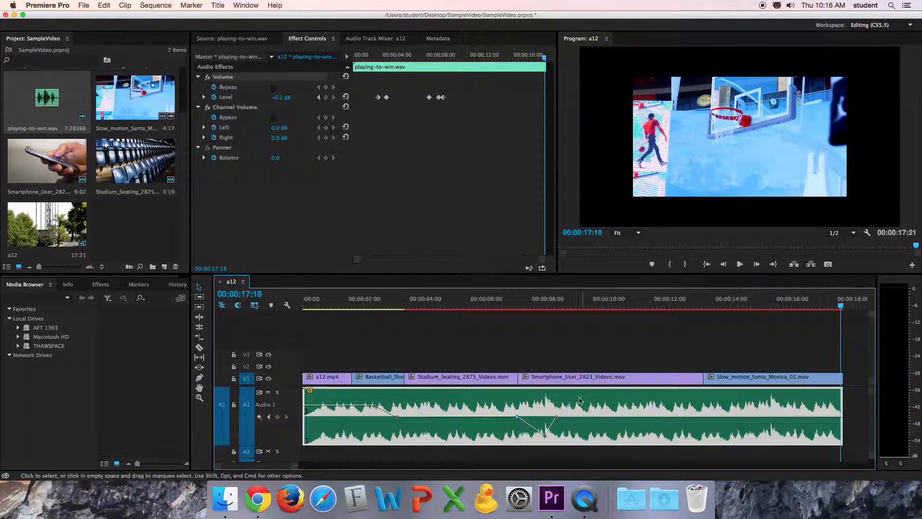
- Export the frame at 00:00:17:18 as a DPX still named a12.00_00_17_18.Still001
click(828, 264)
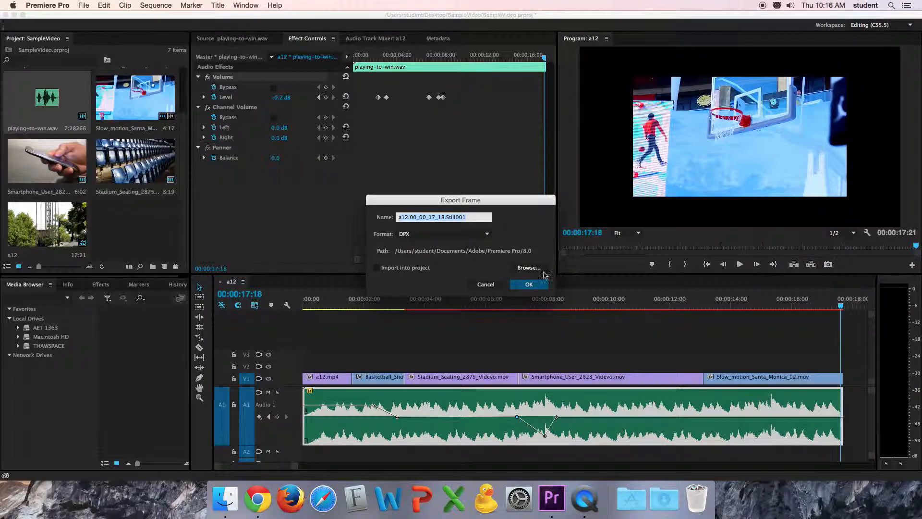
click(522, 280)
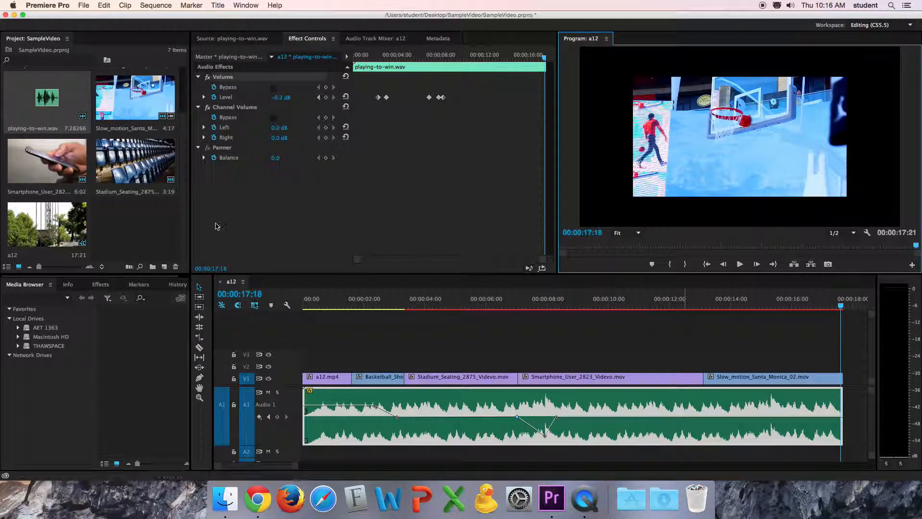
drag(184, 197, 169, 228)
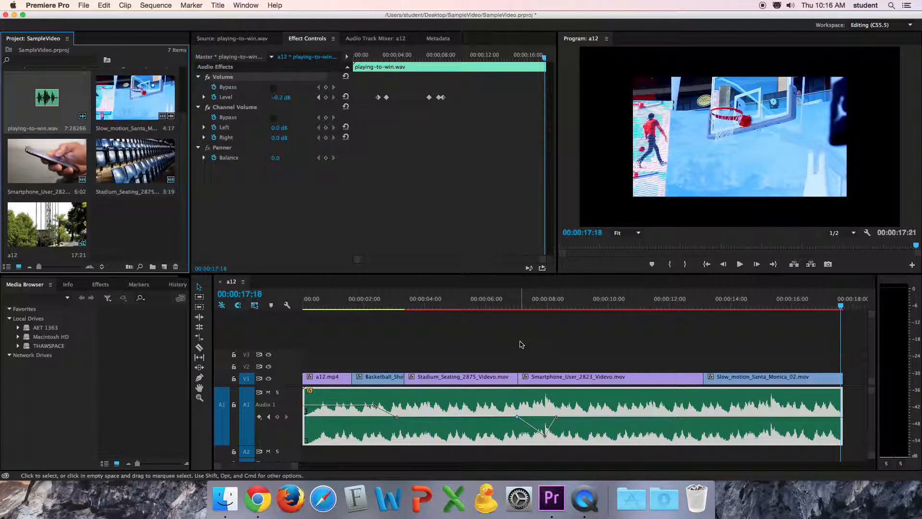
- Mute the system audio and return the playhead to the start of the sequence
key(XF86AudioMute)
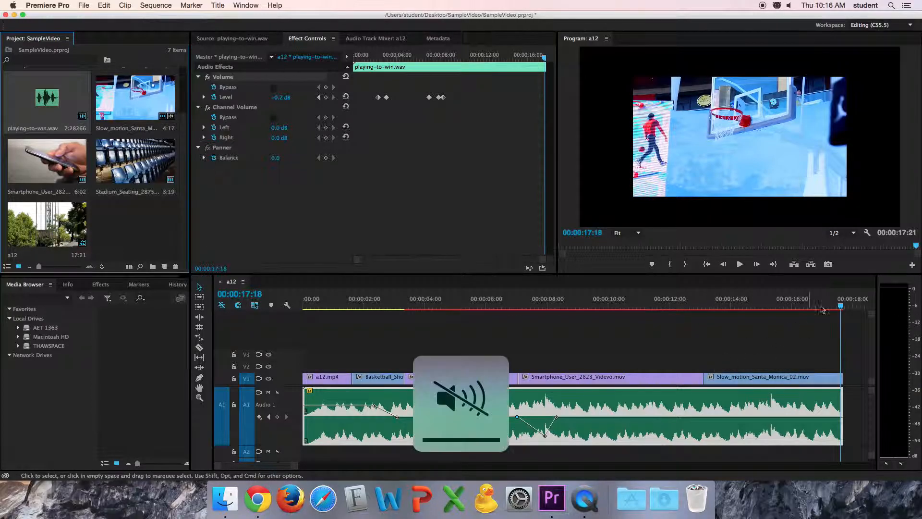
click(470, 309)
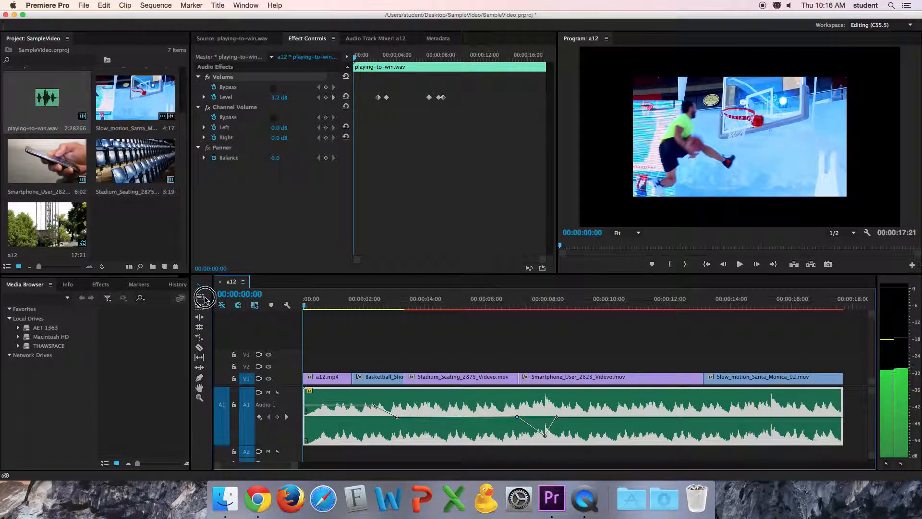
key(Home)
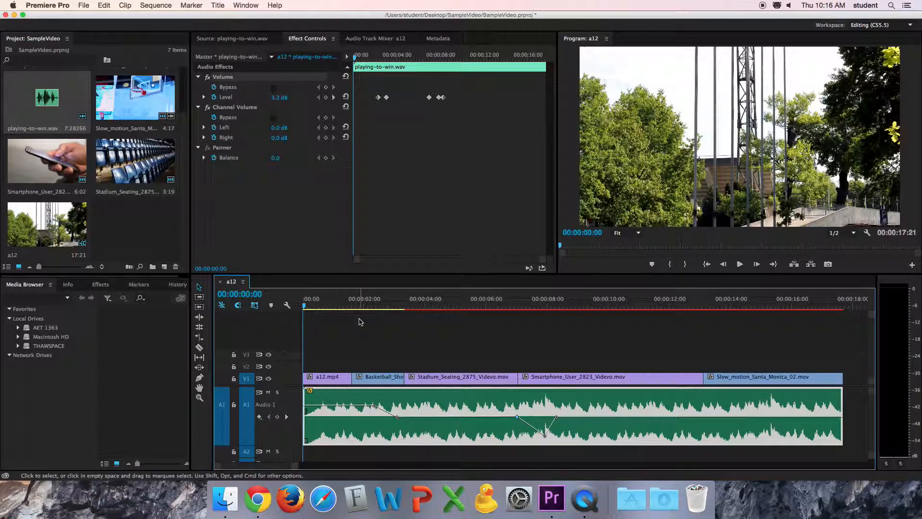
- Create a default roll title named Title 01 at 1920 × 1080 with a 29.97fps Non-Drop-Frame timebase
click(219, 5)
mouse_move(228, 33)
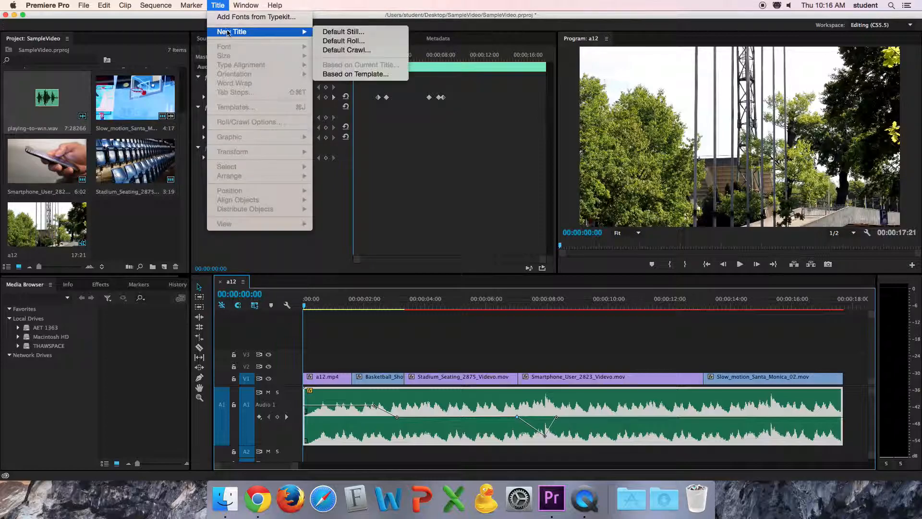
click(343, 42)
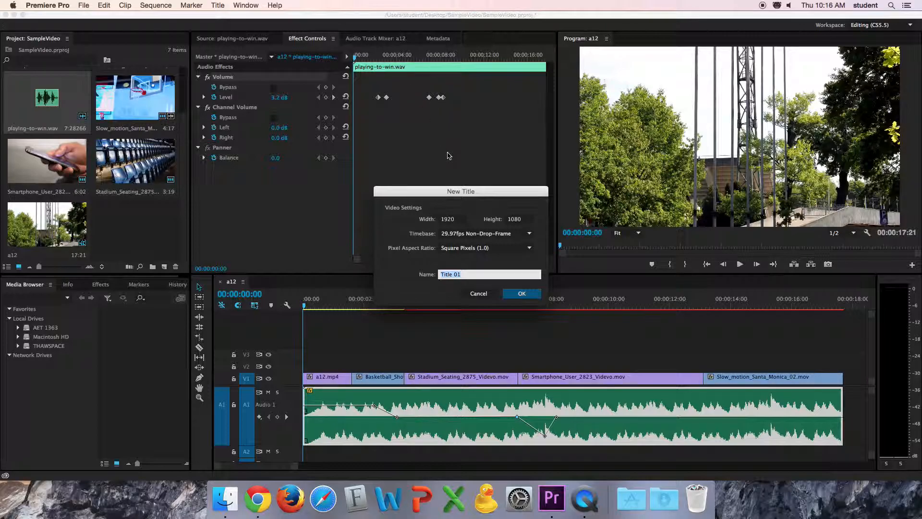
click(515, 290)
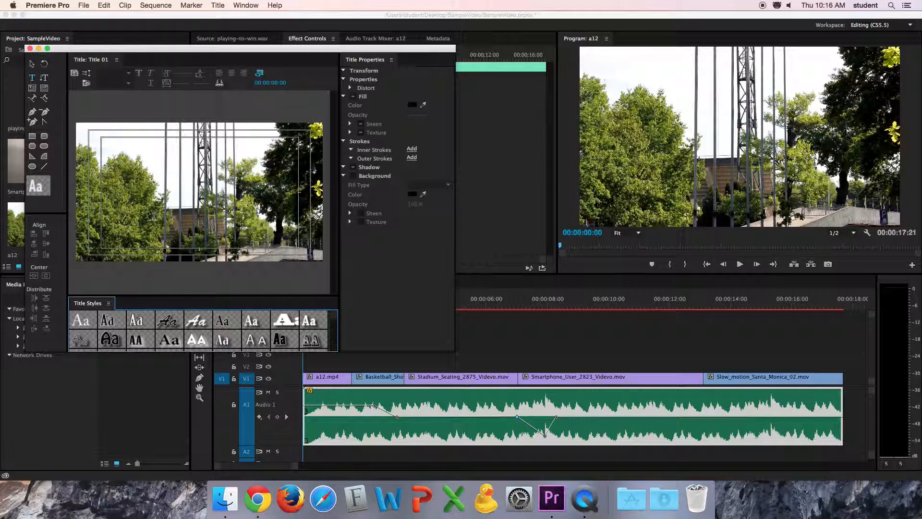
- Add the text VideoSample at the lower left of the title and place Title 01 on track V3 at the sequence start
click(110, 211)
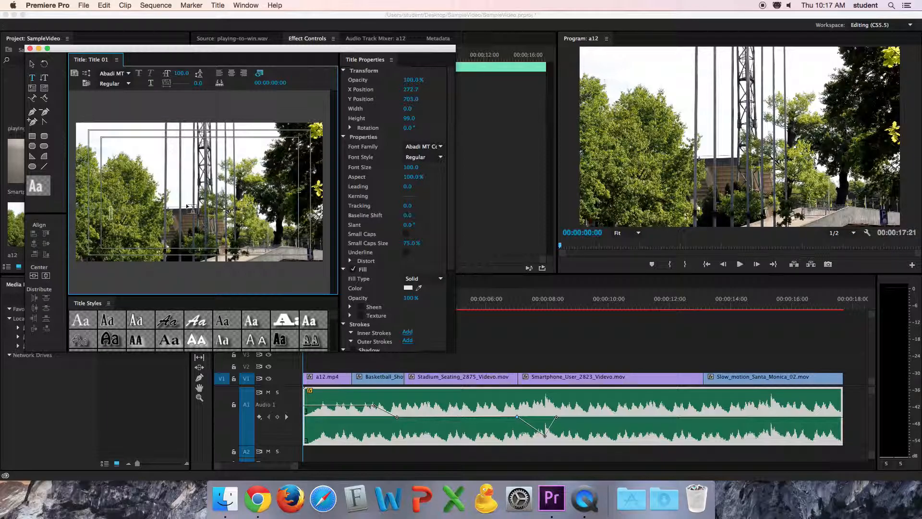
text(VideoSample)
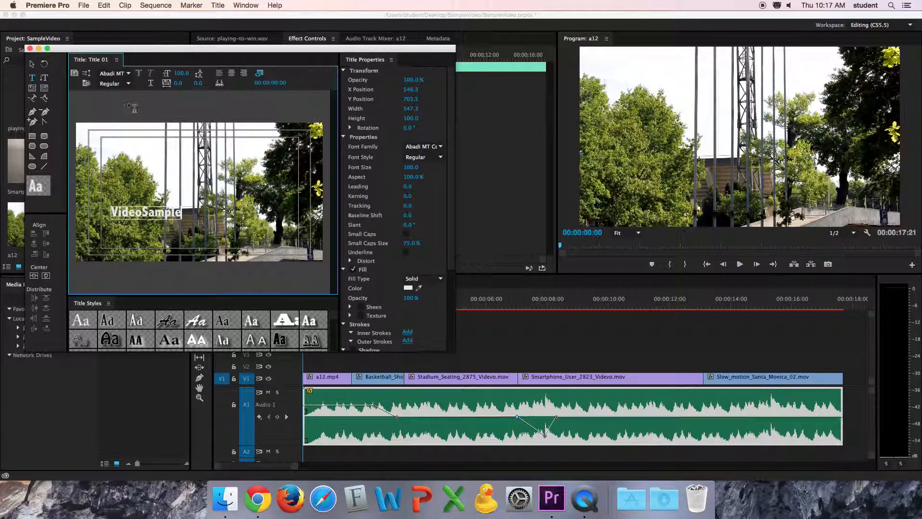
click(30, 49)
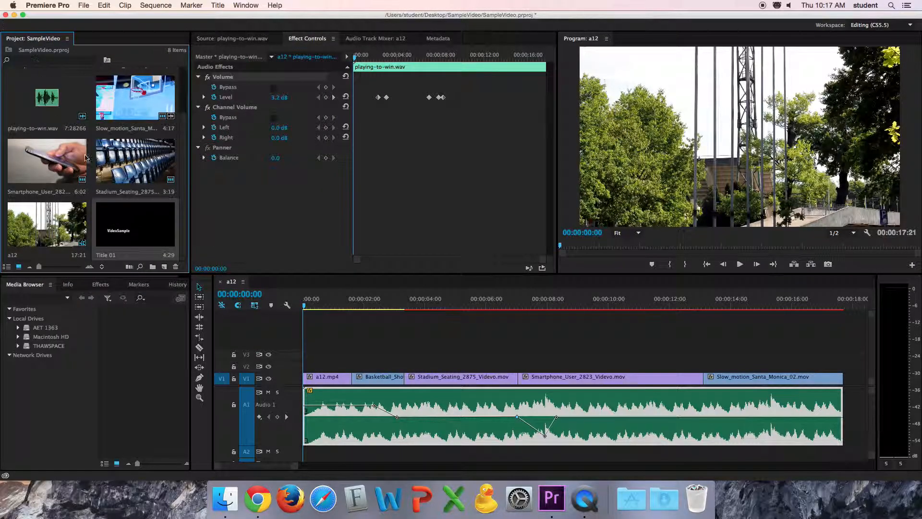
drag(124, 226, 307, 355)
- Select all the video clips on V1 together with the music clip and shift them about 3 seconds later in the sequence
click(310, 378)
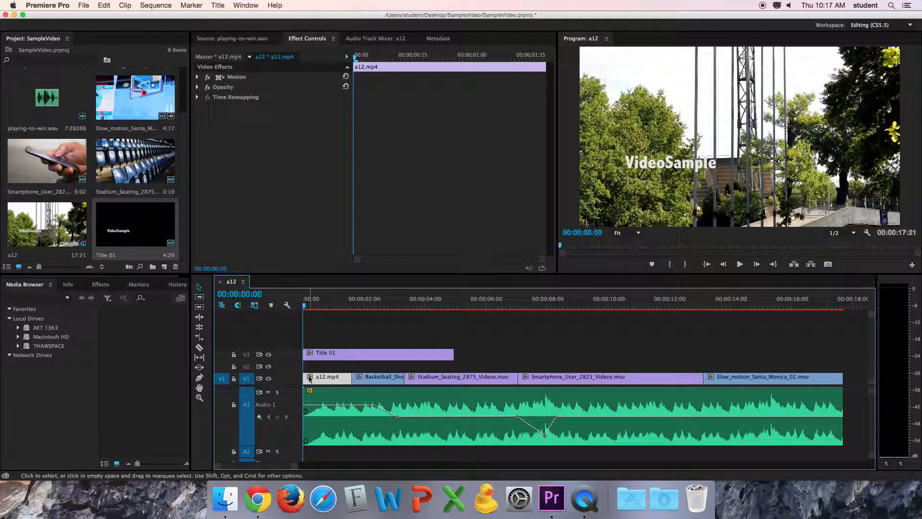
shift+click(320, 392)
shift+click(376, 379)
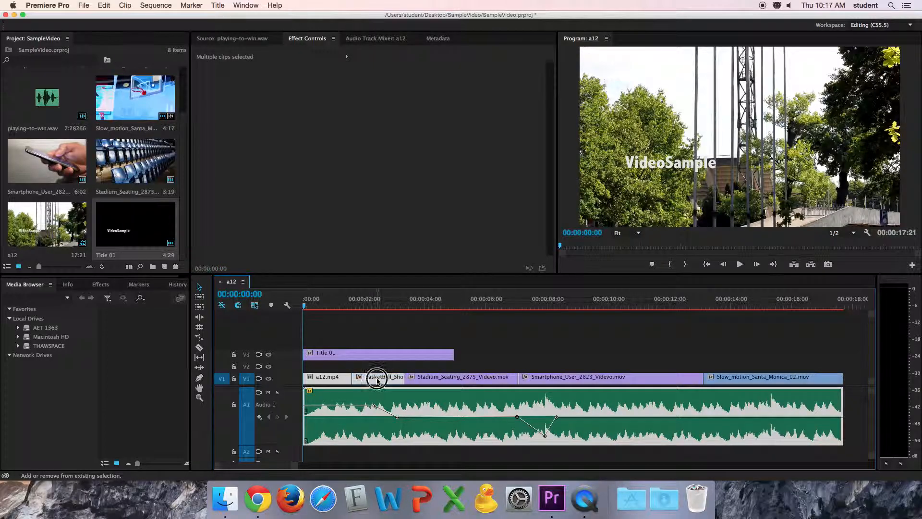
shift+click(469, 381)
shift+click(558, 377)
shift+click(718, 379)
drag(643, 379, 741, 376)
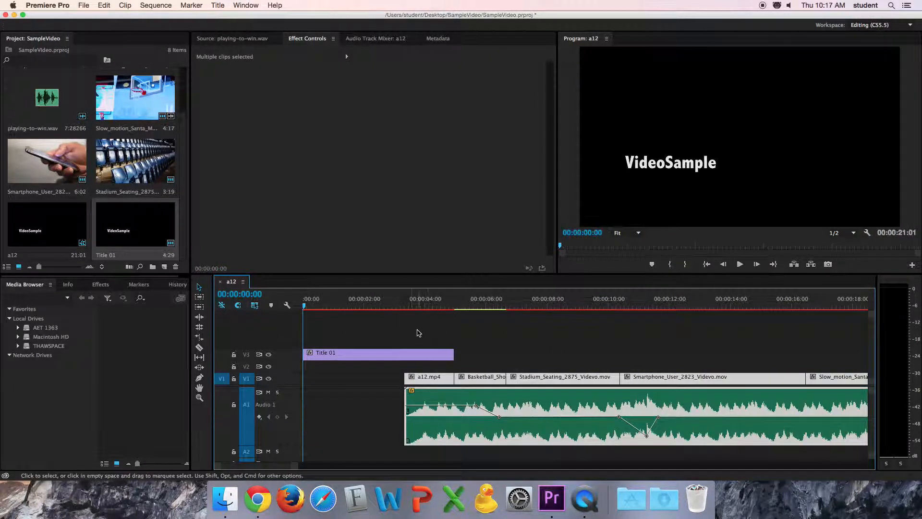
- Shorten Title 01 to about 3 seconds and move it onto track V1 at the sequence start, ahead of the a12.mp4 clip
drag(456, 356, 416, 382)
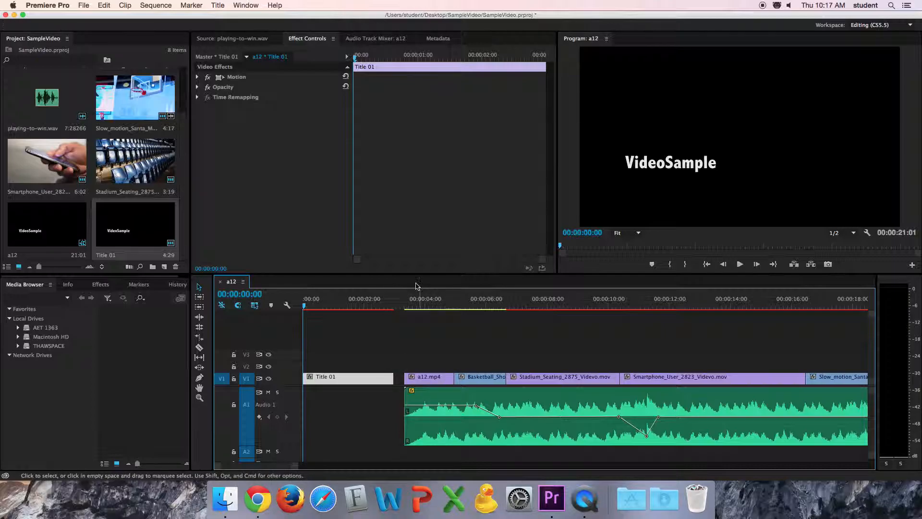
click(403, 313)
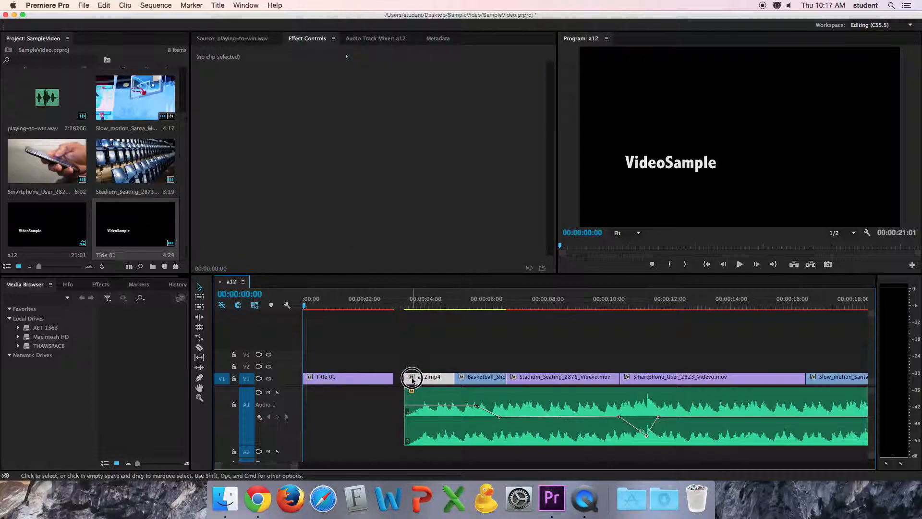
click(411, 377)
click(372, 378)
- Play back the sequence from about 2 seconds, across the cut from the title to the first clip
click(370, 306)
key(space)
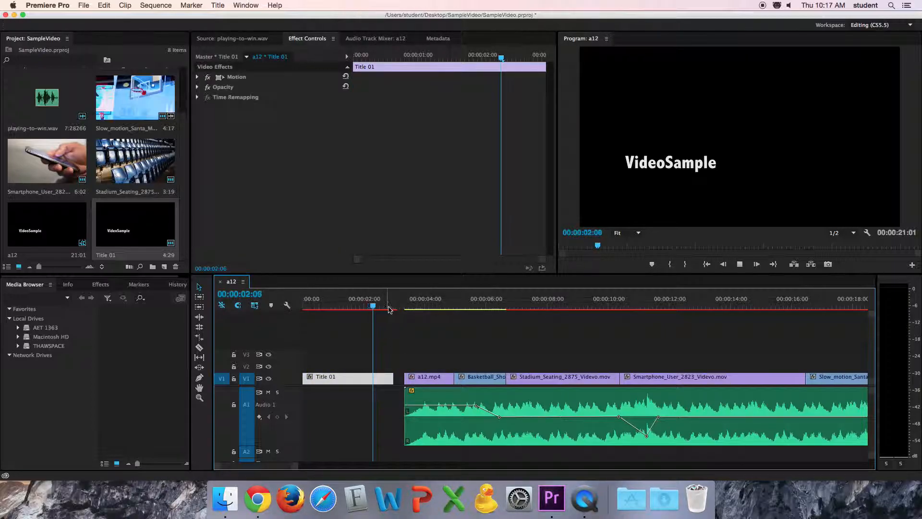
key(space)
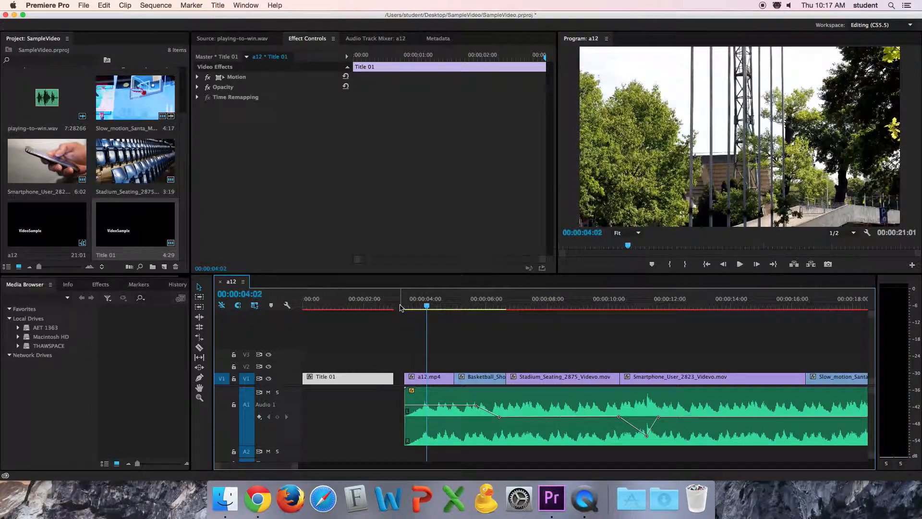
- Open the media export settings for the a12 sequence and set the export format to H.264
click(85, 6)
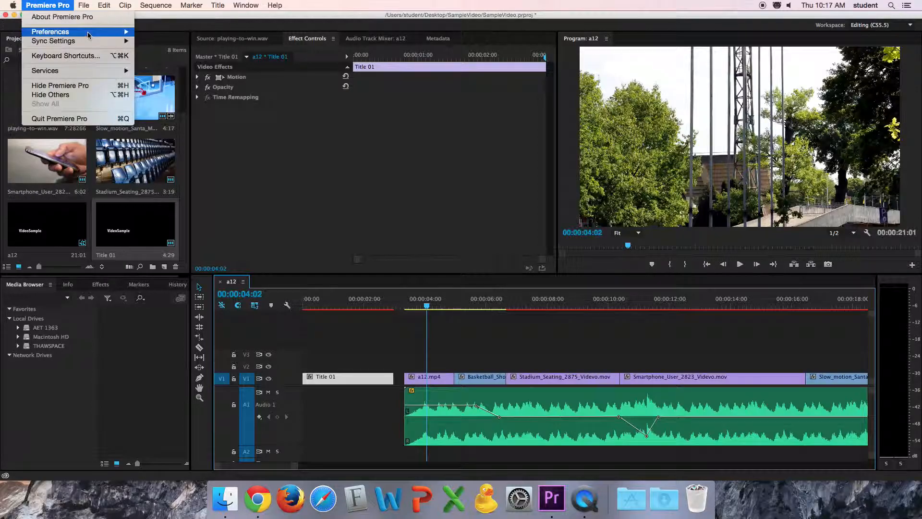
mouse_move(158, 259)
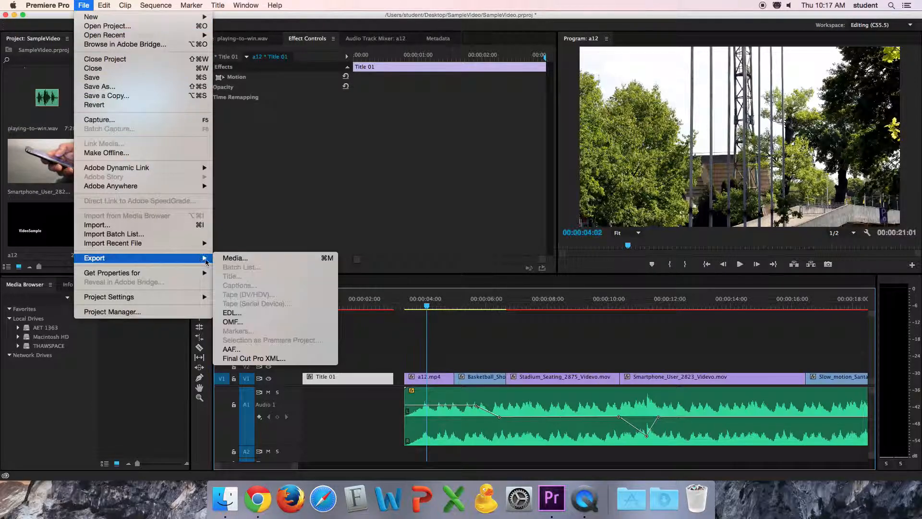
click(230, 259)
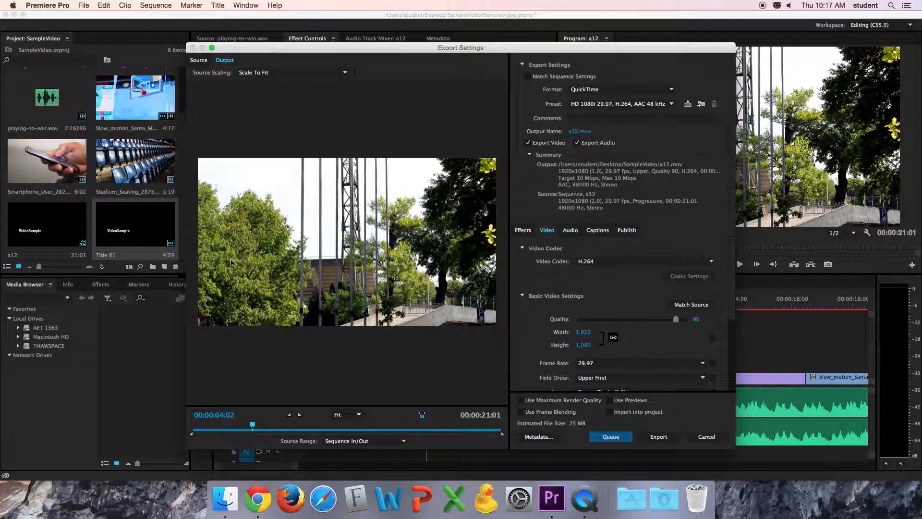
click(608, 94)
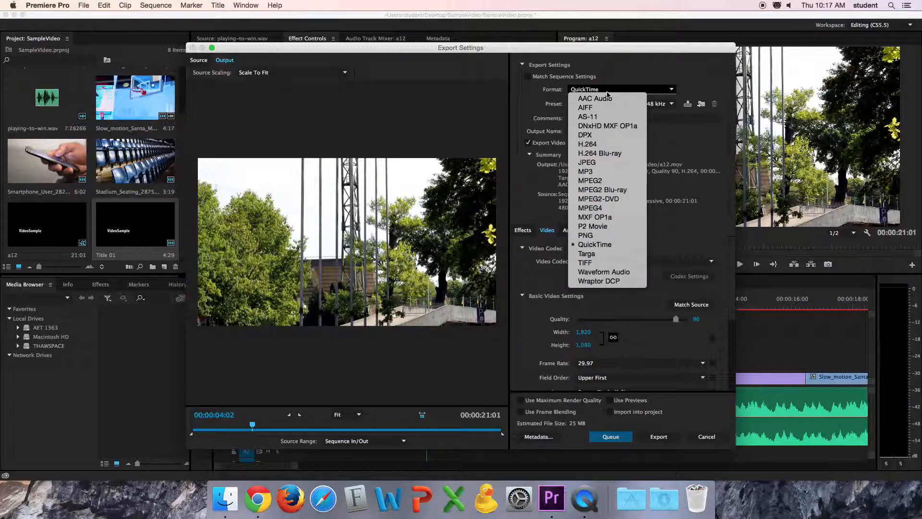
click(610, 143)
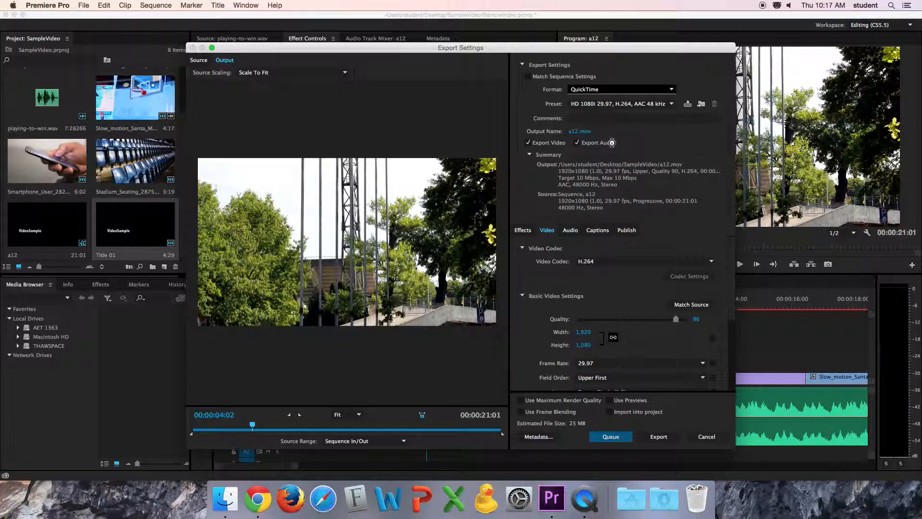
- Apply the YouTube 1080p HD preset to the export and enable Use Maximum Render Quality
click(652, 105)
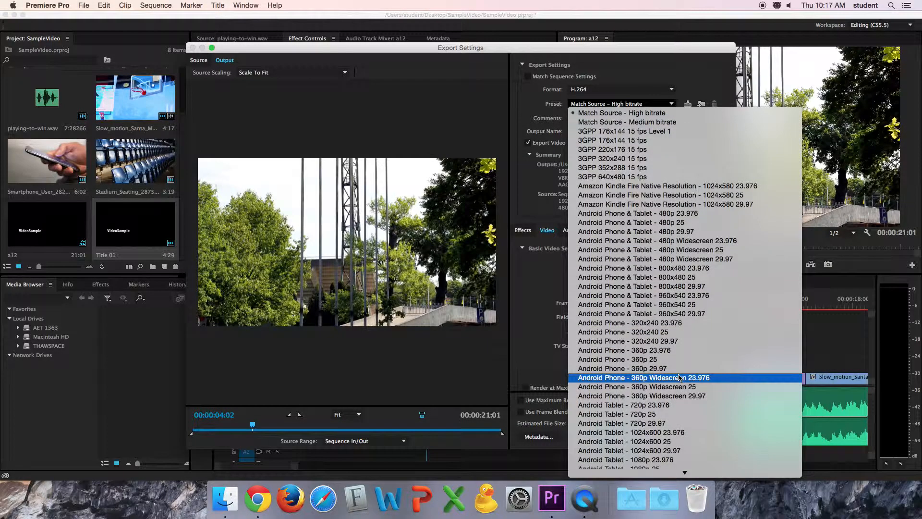
scroll(677, 380, down, 10)
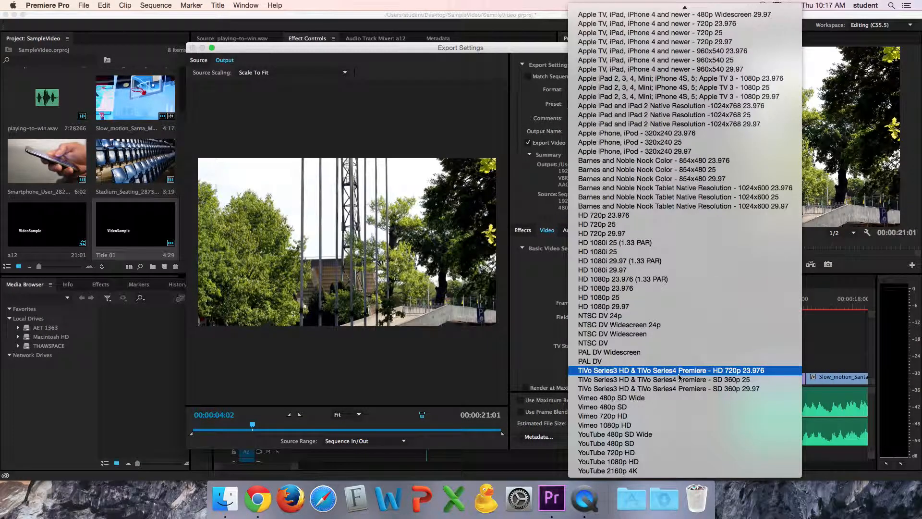
click(653, 464)
click(559, 400)
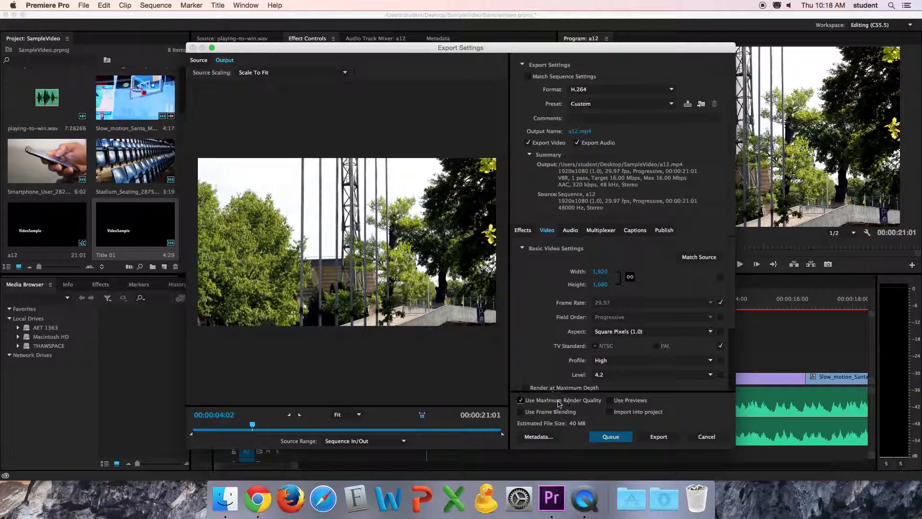